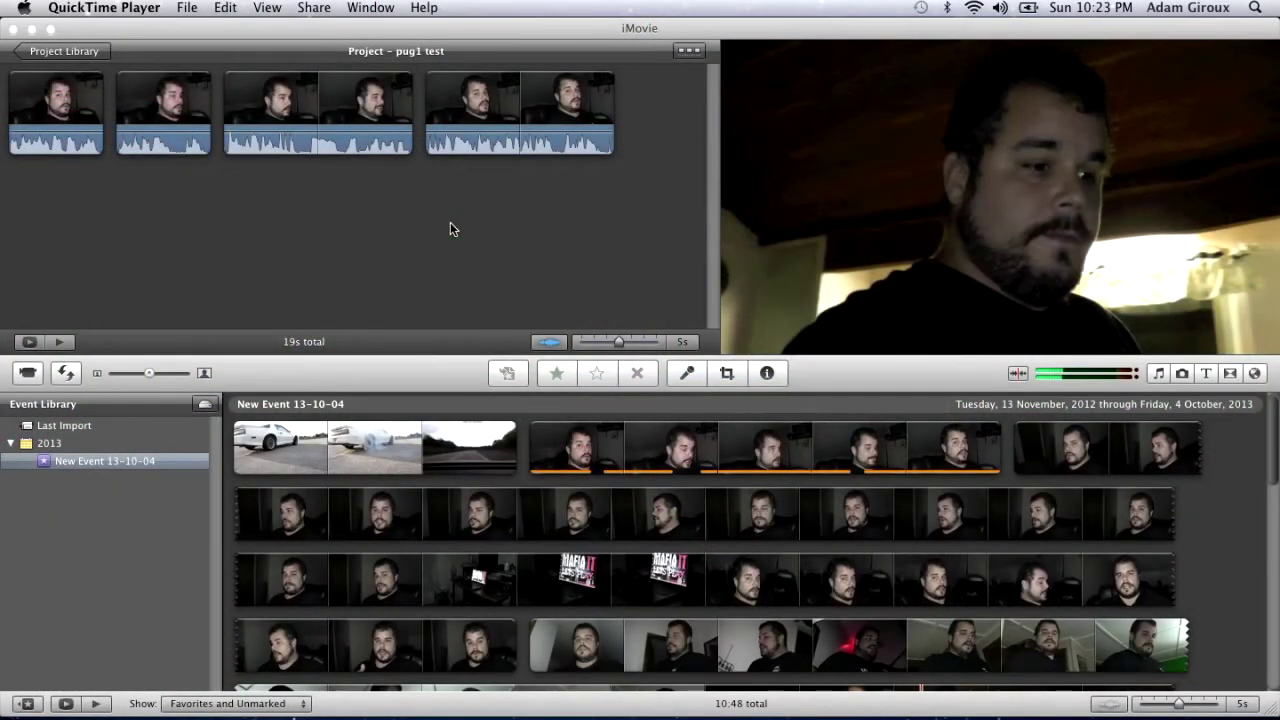
Step: Bring iMovie forward and place the playhead in the fourth clip of 'pug1 test'
click(450, 224)
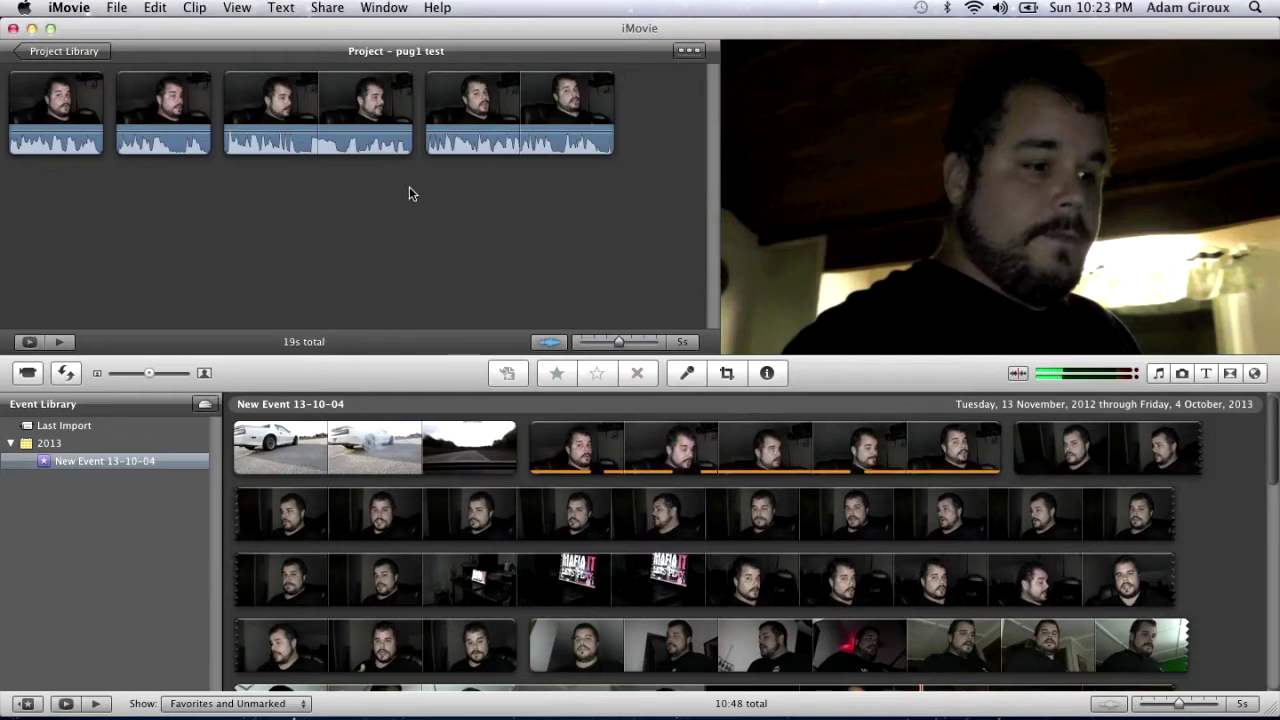
click(454, 118)
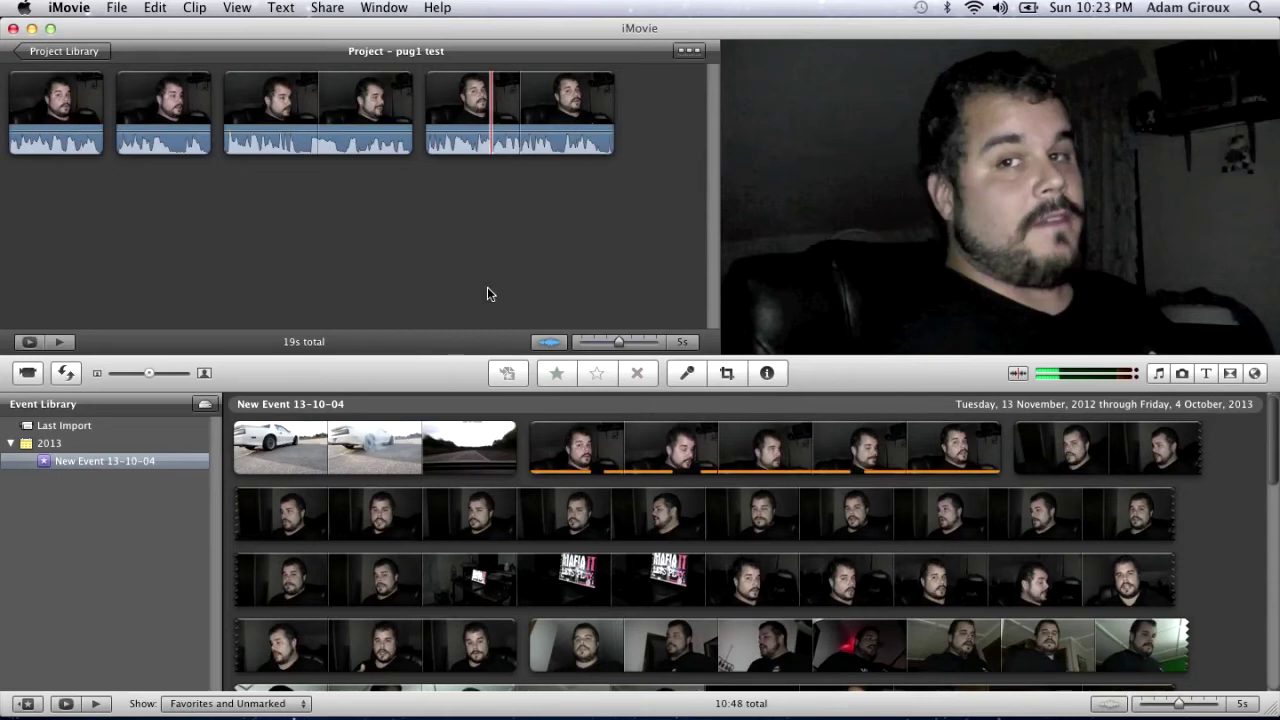
click(327, 8)
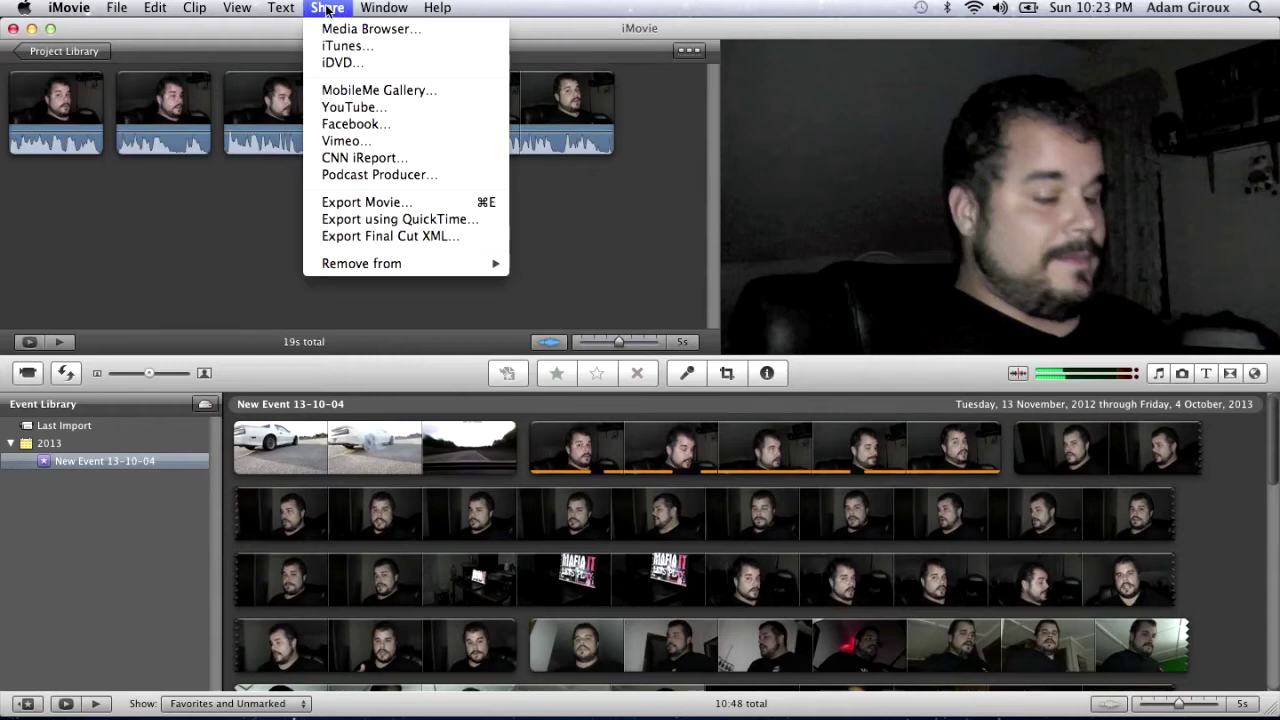
Step: Export via QuickTime as 'pug1 test.mov' to the Desktop and open the movie Options
click(355, 224)
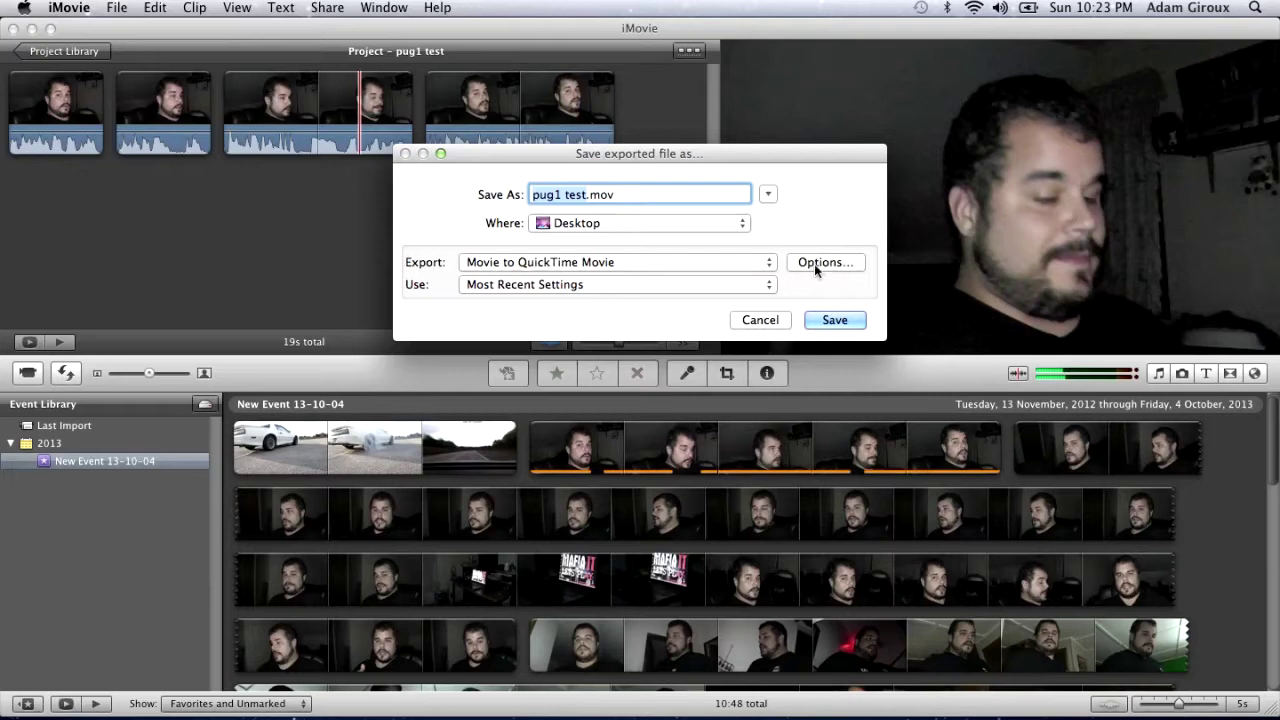
click(814, 263)
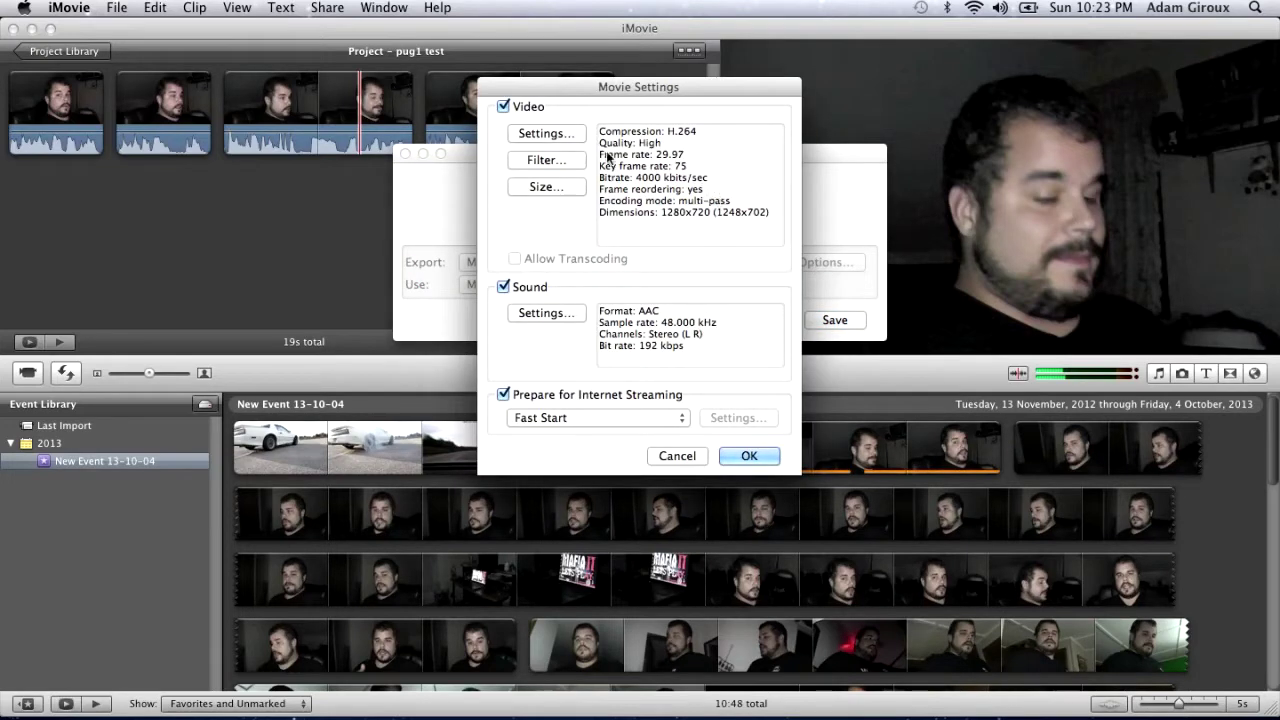
Step: Set H.264 video optimized for Streaming with Faster encode (Single-pass), keeping 4000 kbits/sec
click(540, 134)
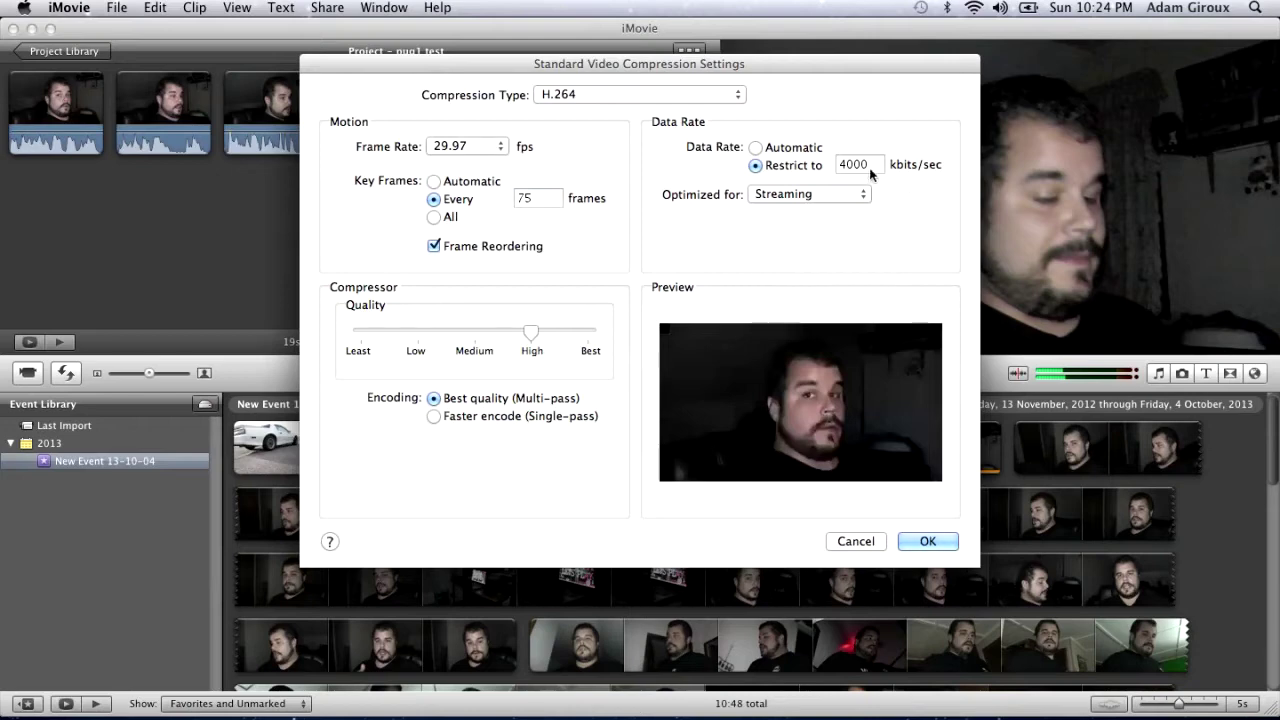
click(823, 195)
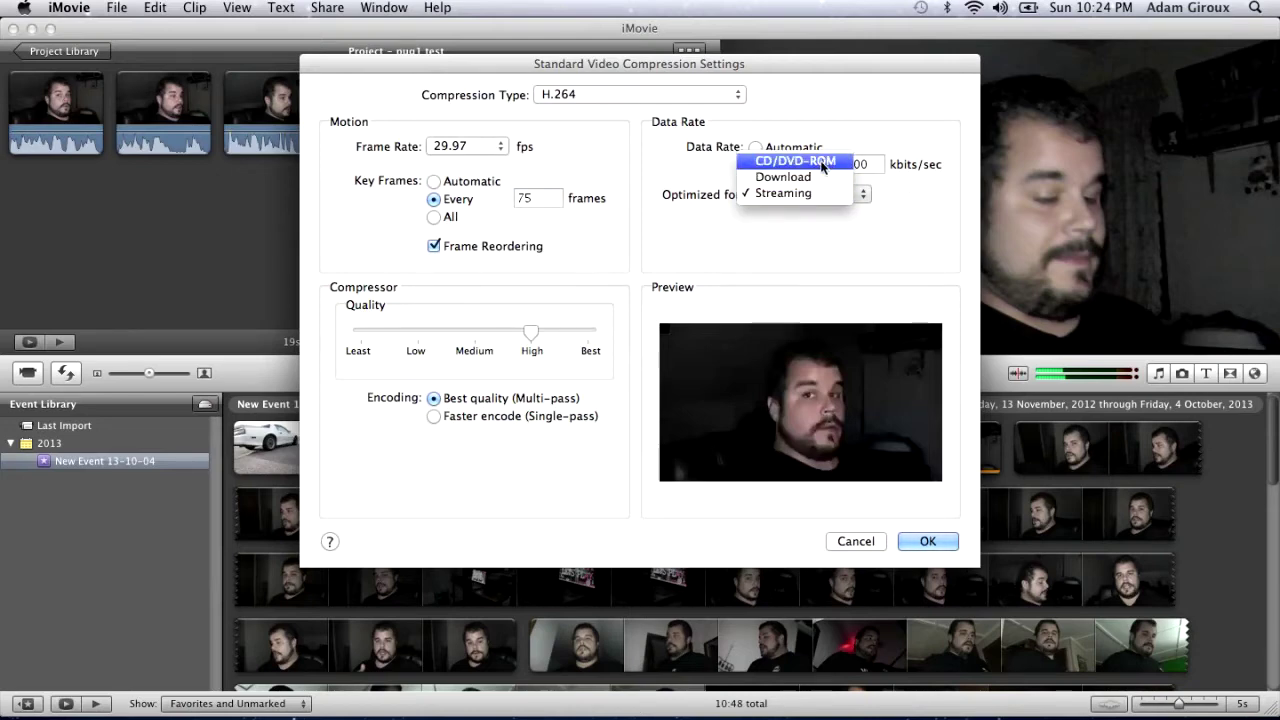
click(813, 197)
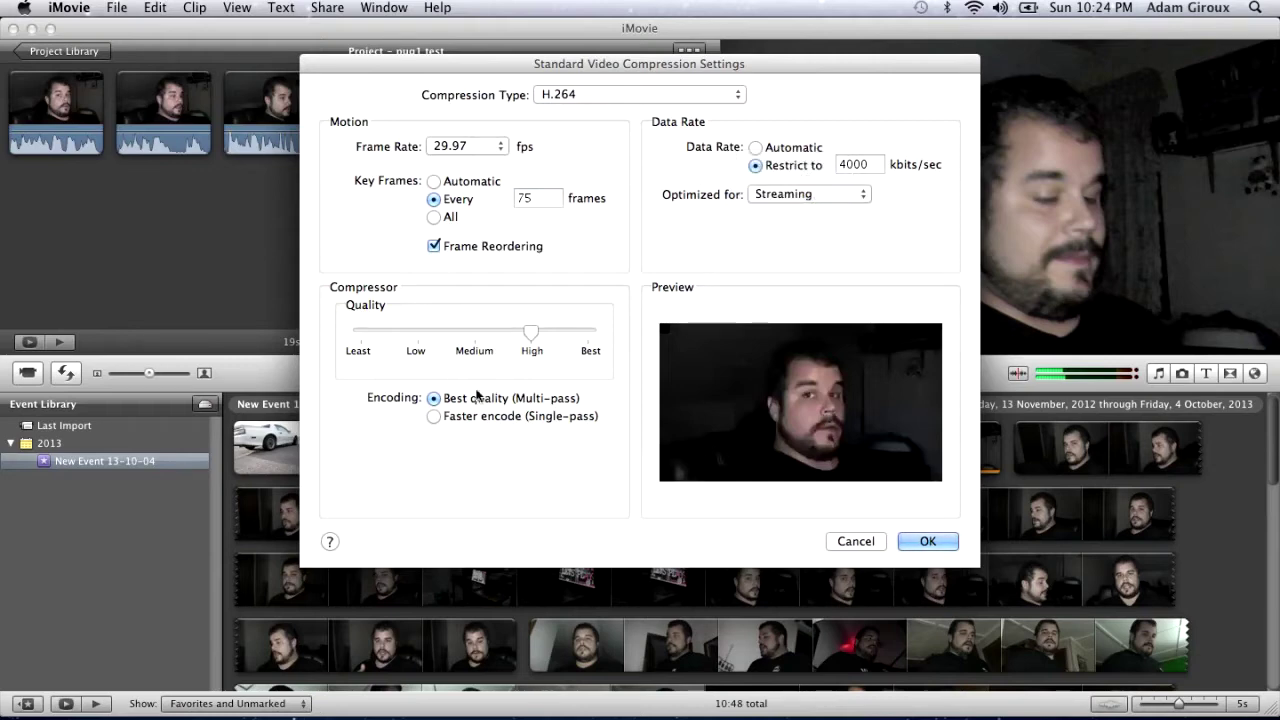
click(434, 417)
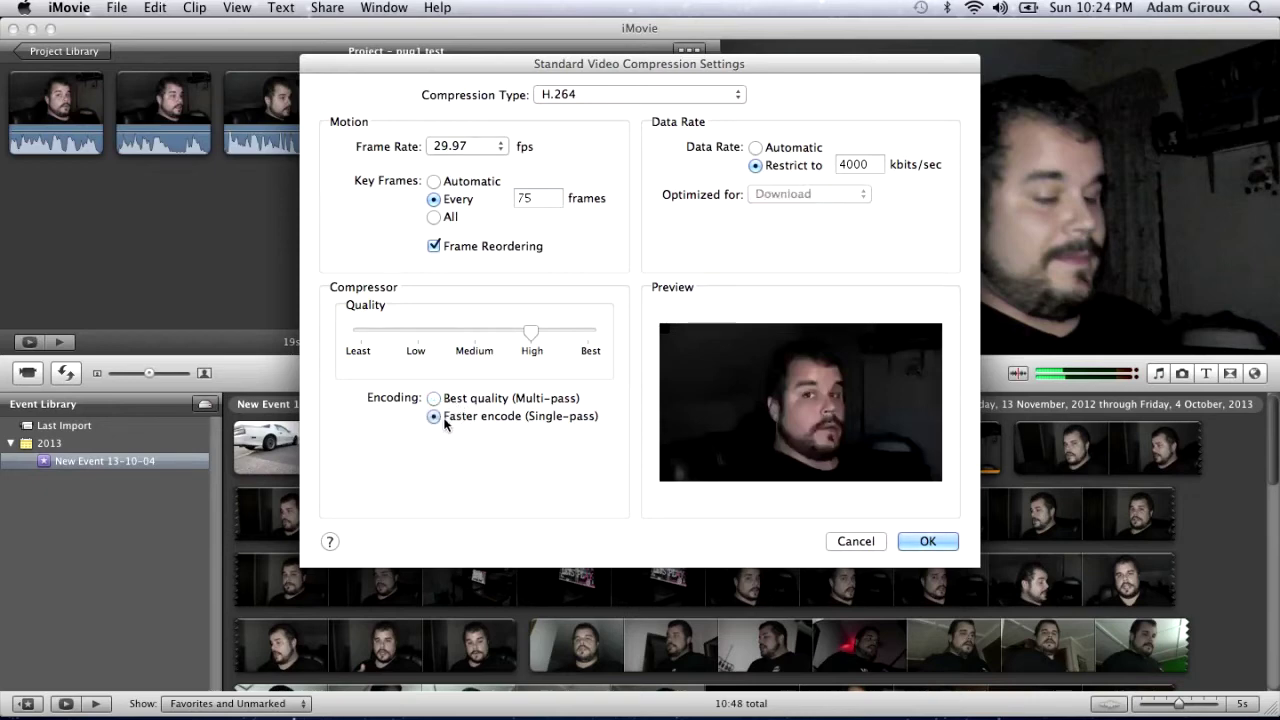
click(928, 541)
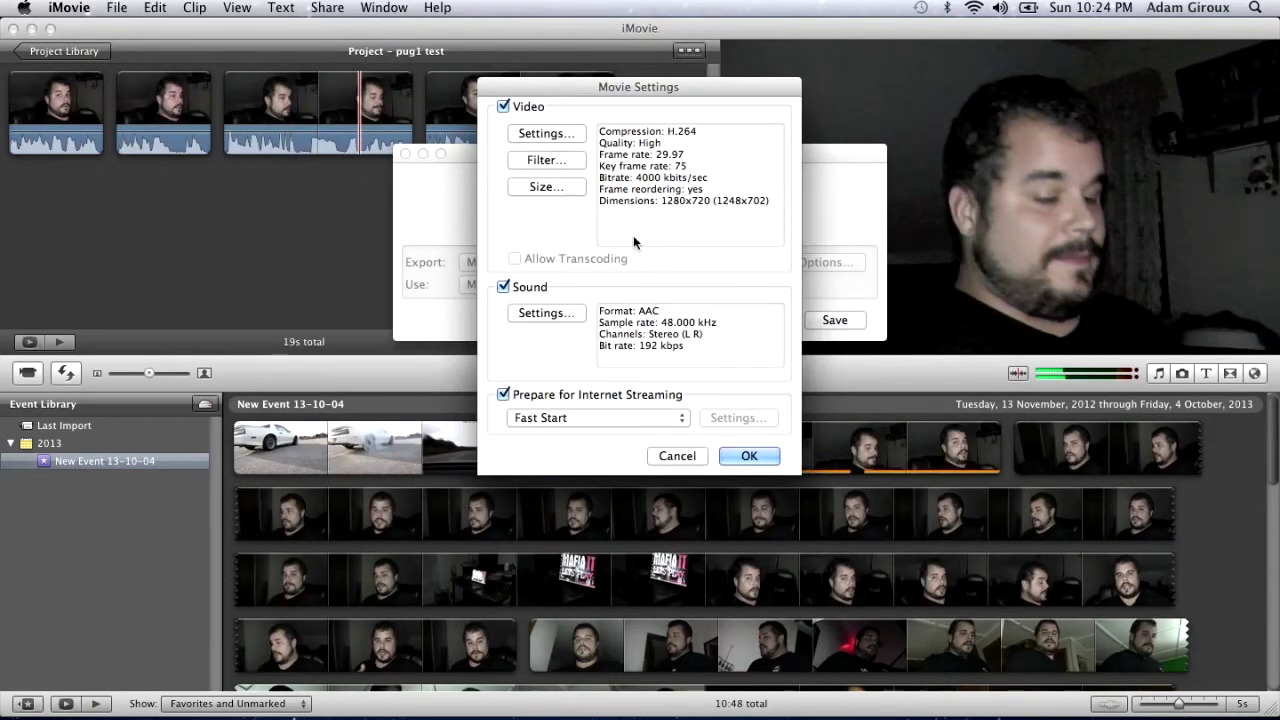
Step: Choose HD 1280 x 720 16:9 as the export Dimensions and confirm
click(567, 188)
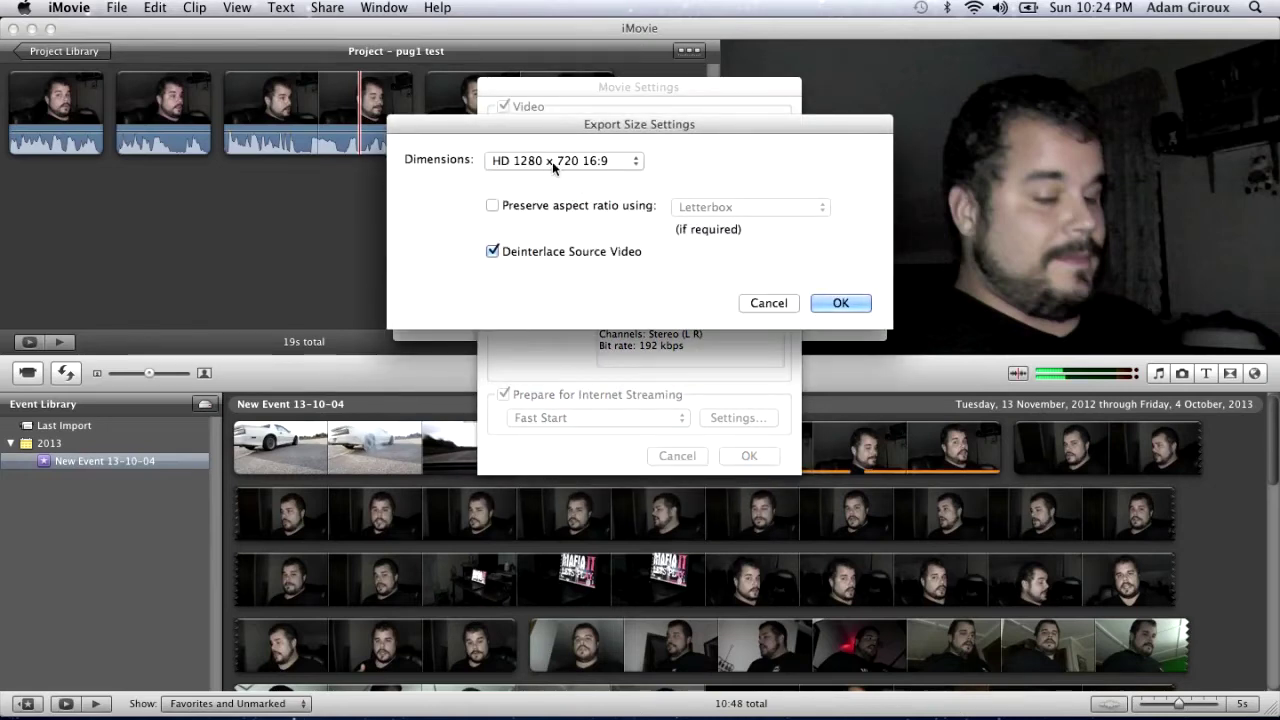
click(638, 164)
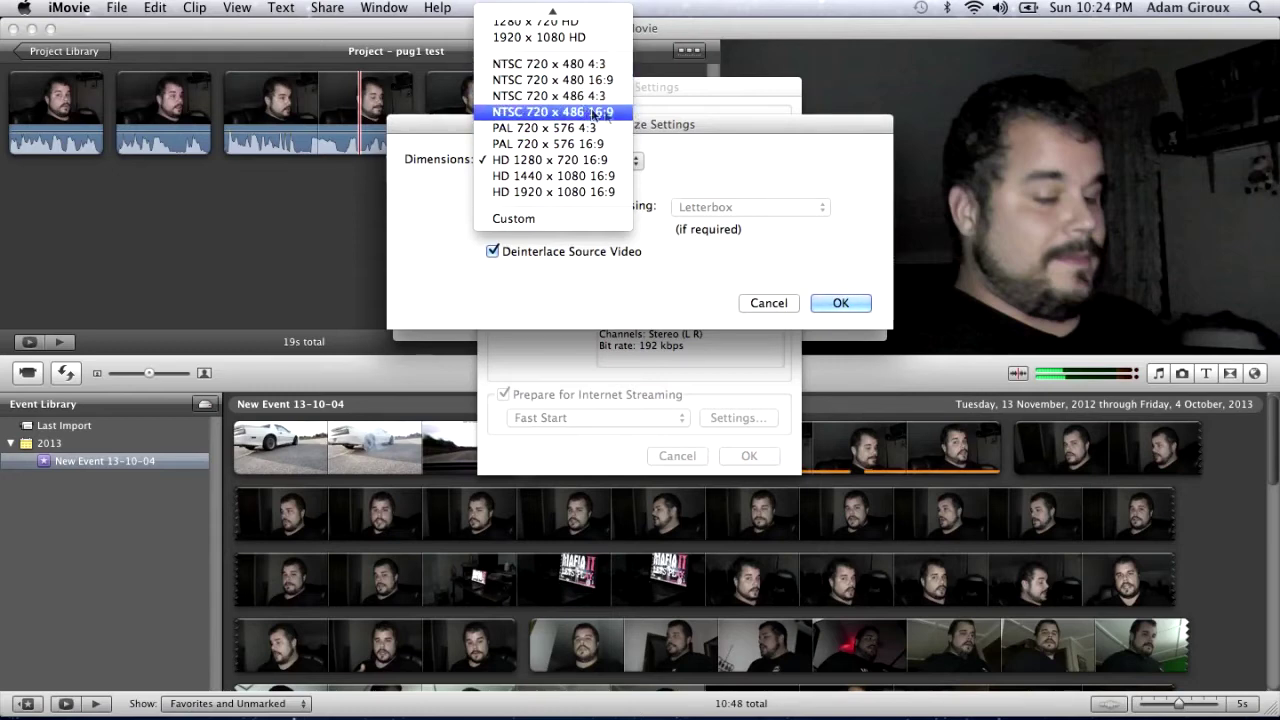
click(566, 162)
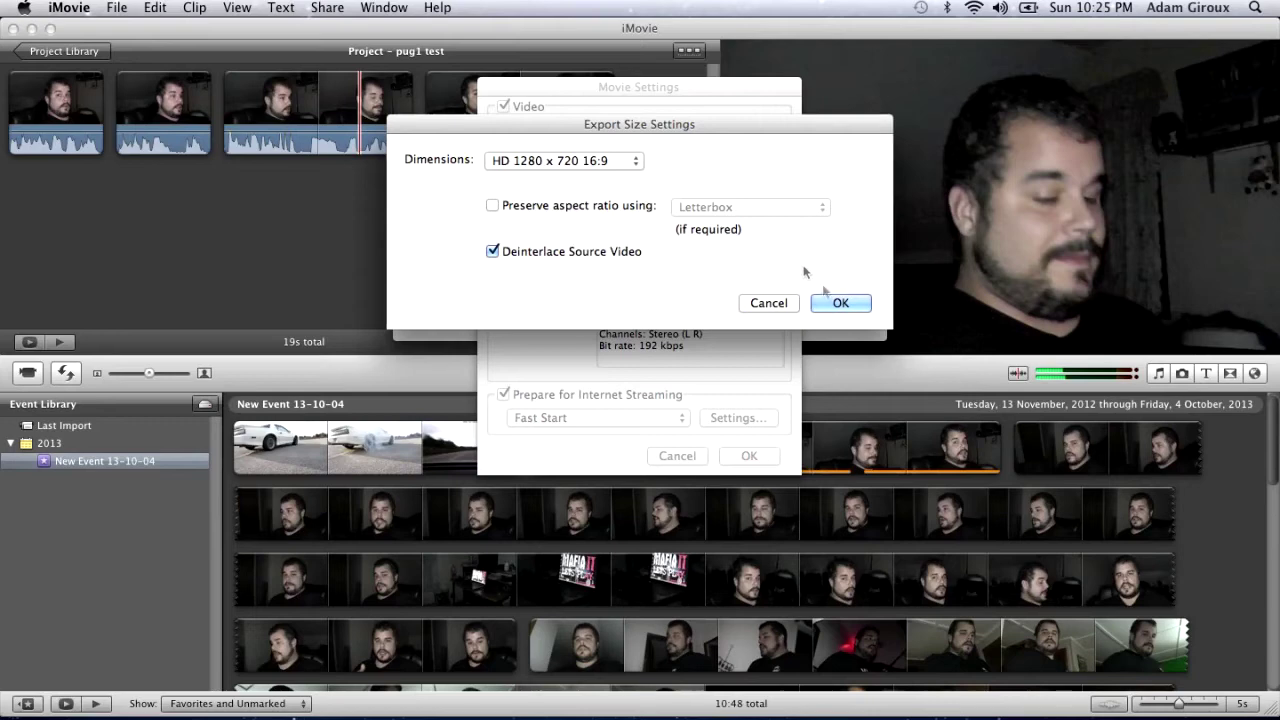
click(832, 303)
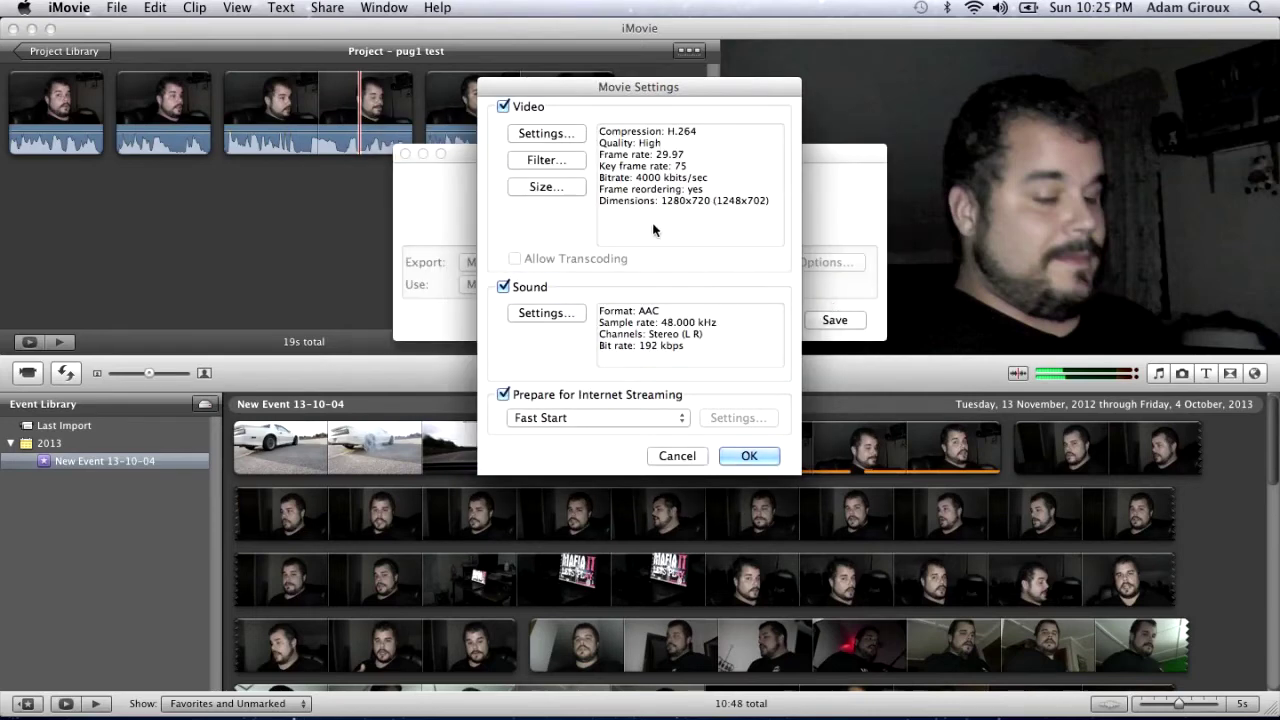
Step: Leave video filters unapplied and set the AAC audio Target Bit Rate to 256 kbps
click(561, 164)
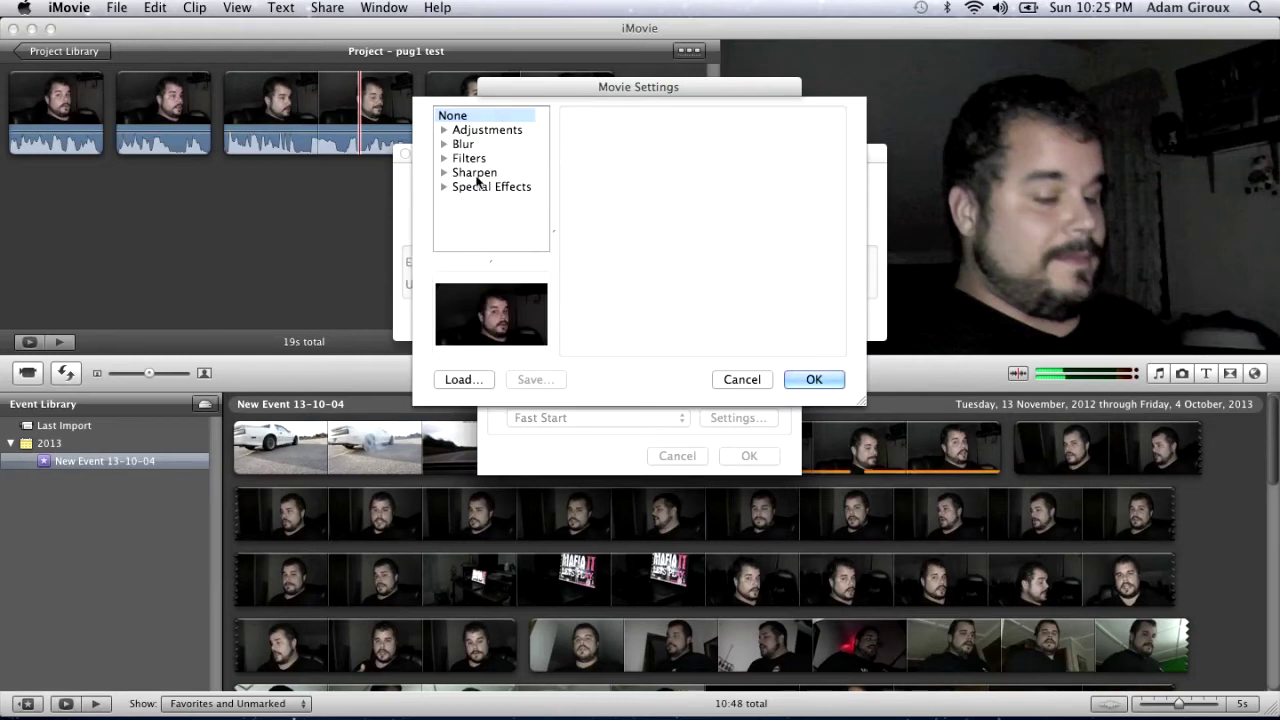
click(741, 379)
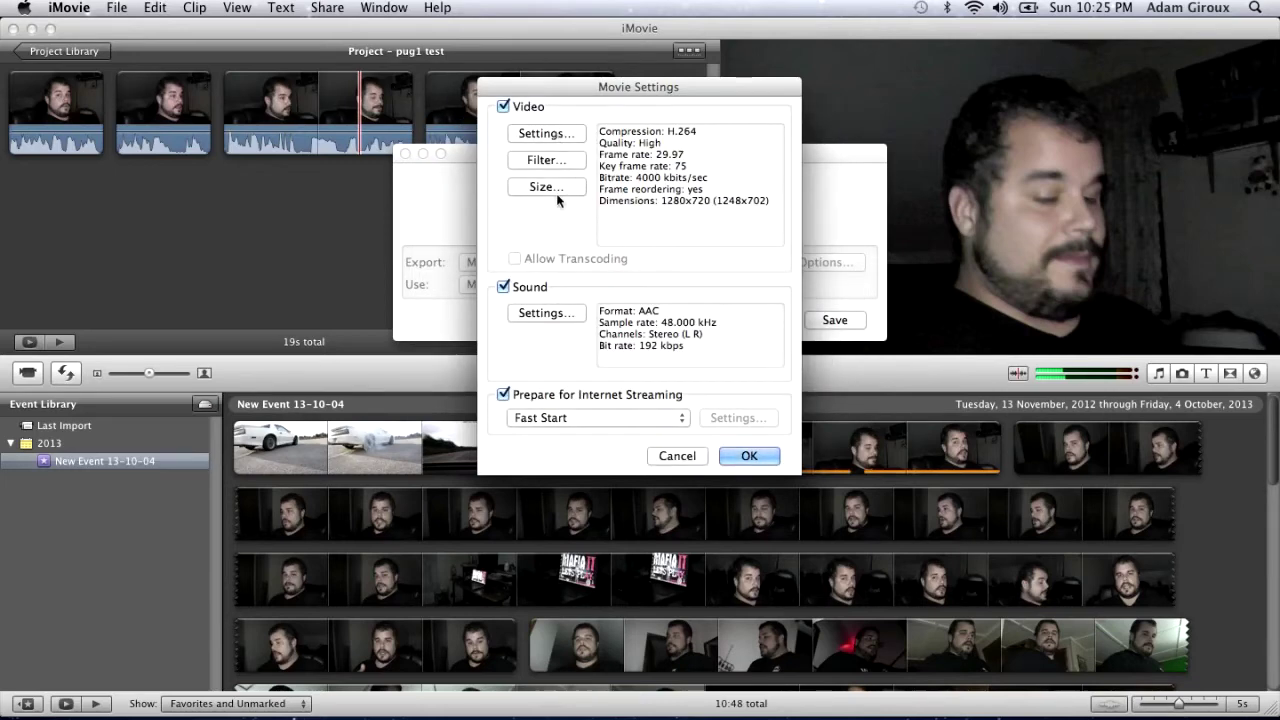
click(546, 314)
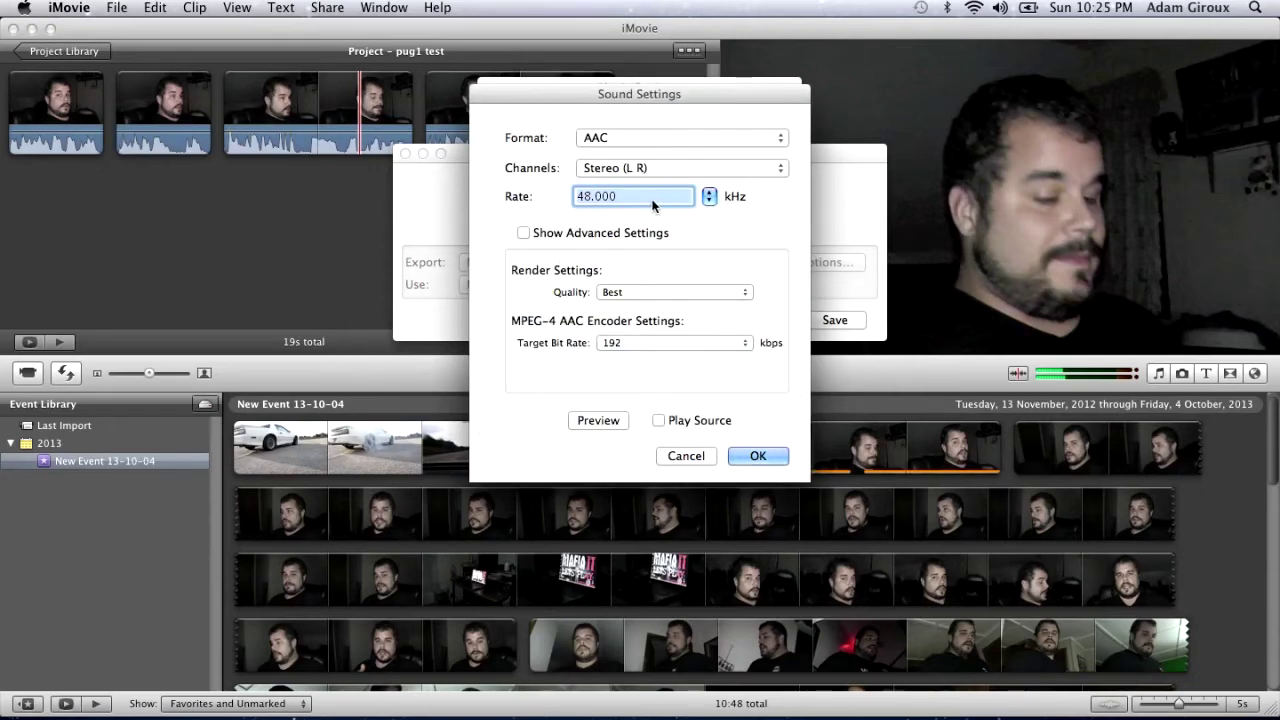
click(644, 345)
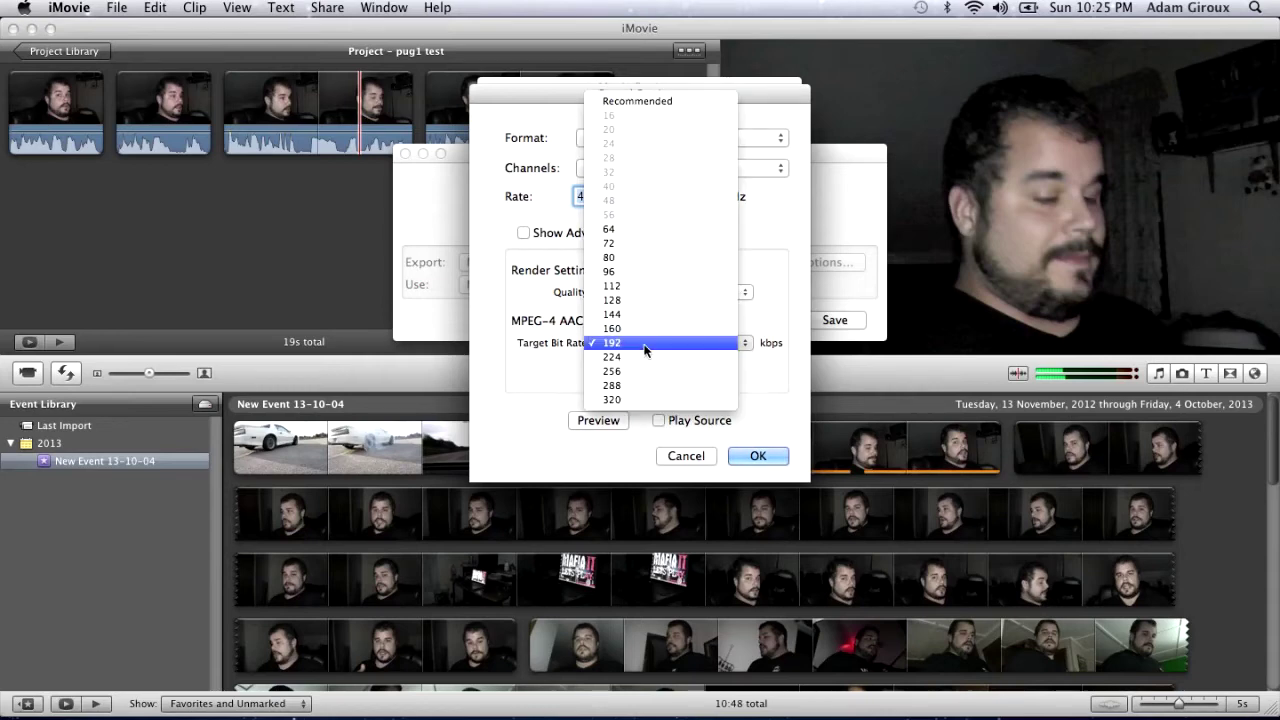
click(635, 371)
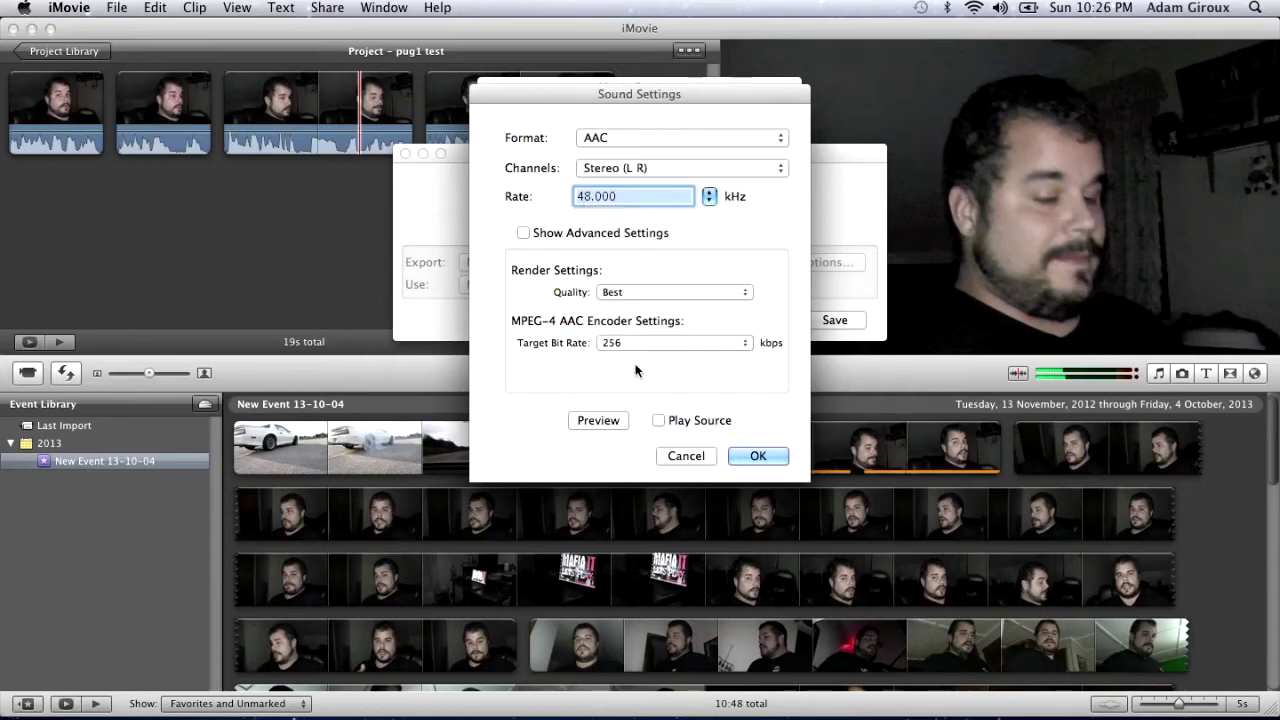
click(745, 455)
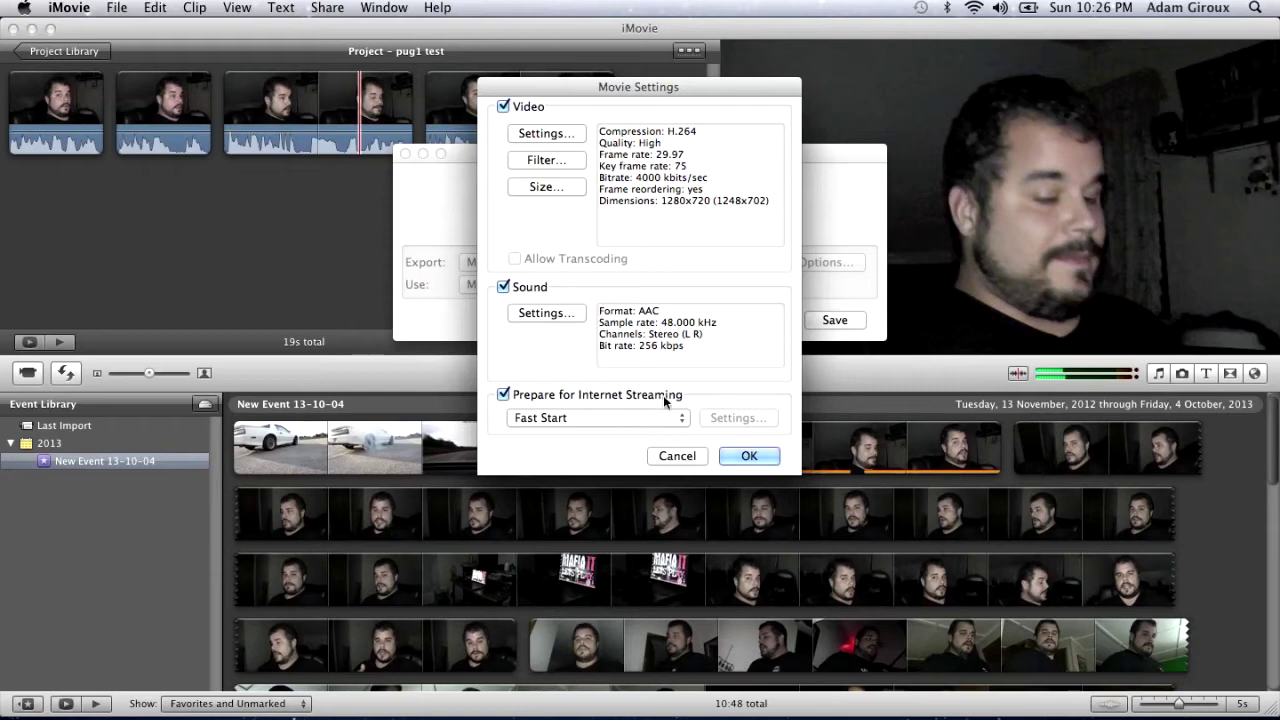
Step: Choose Fast Start internet streaming and save the export as 'pug1 test.mov' on the Desktop
click(631, 424)
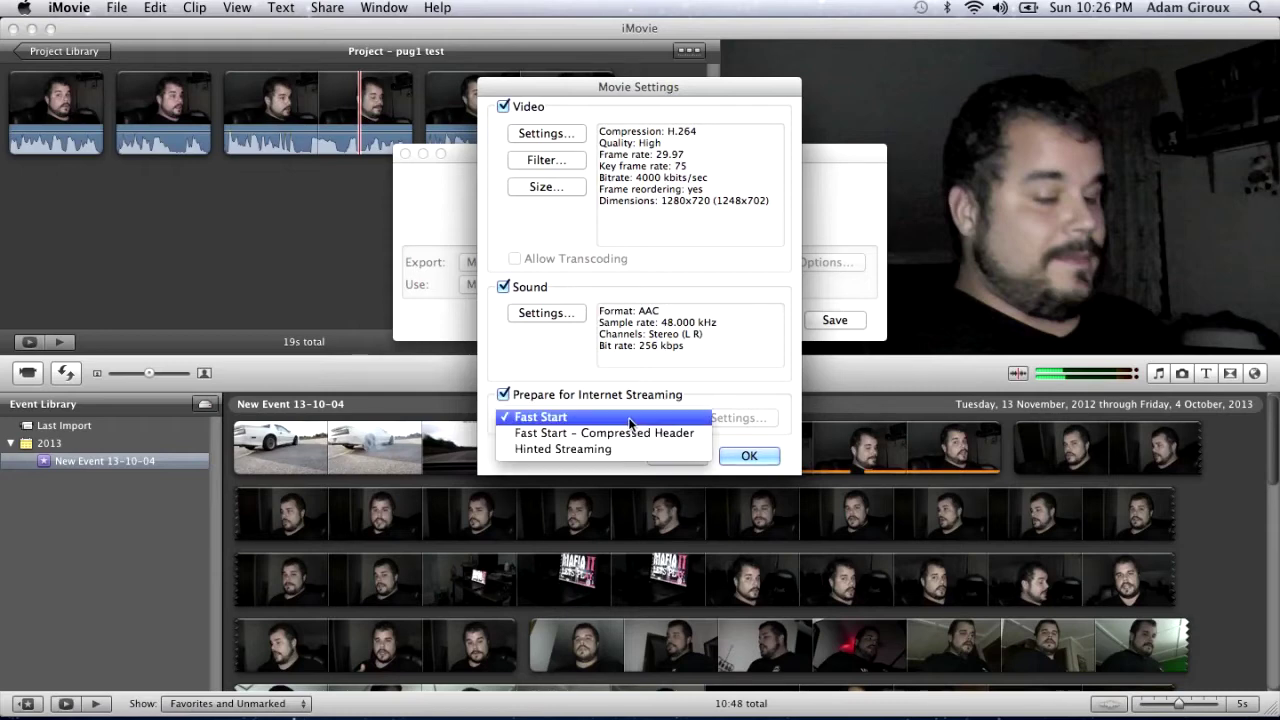
click(629, 418)
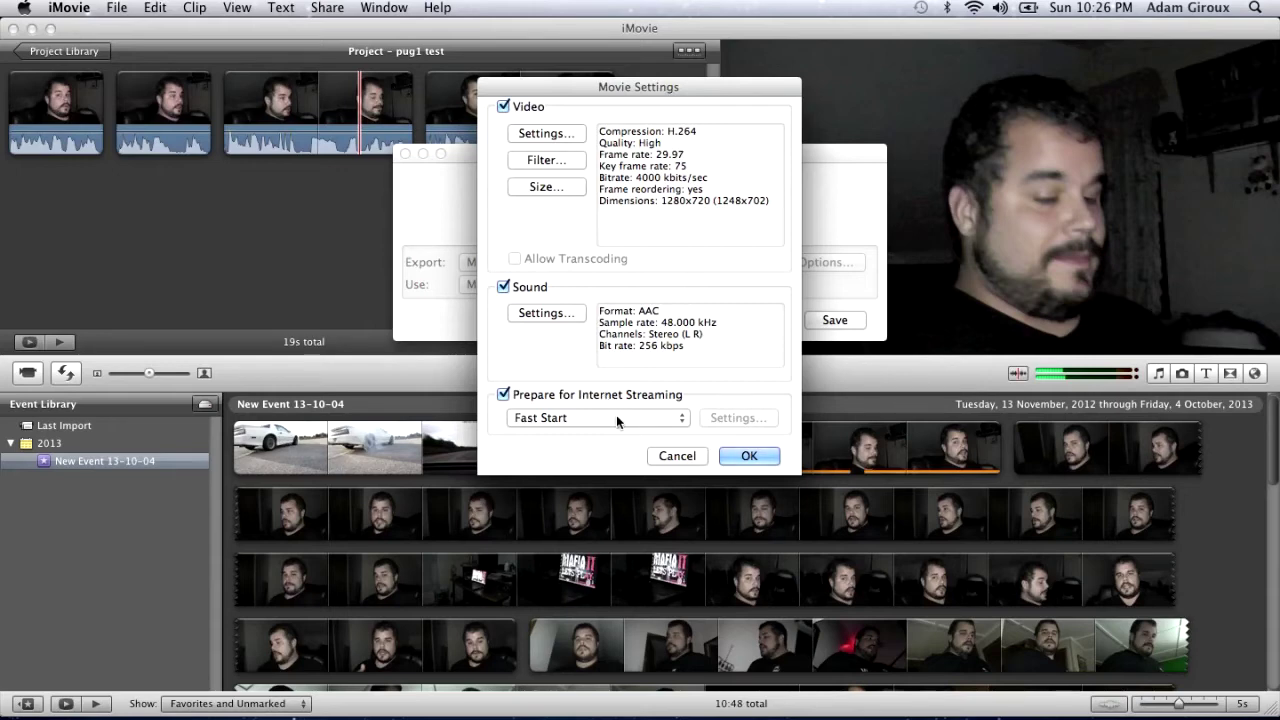
click(744, 457)
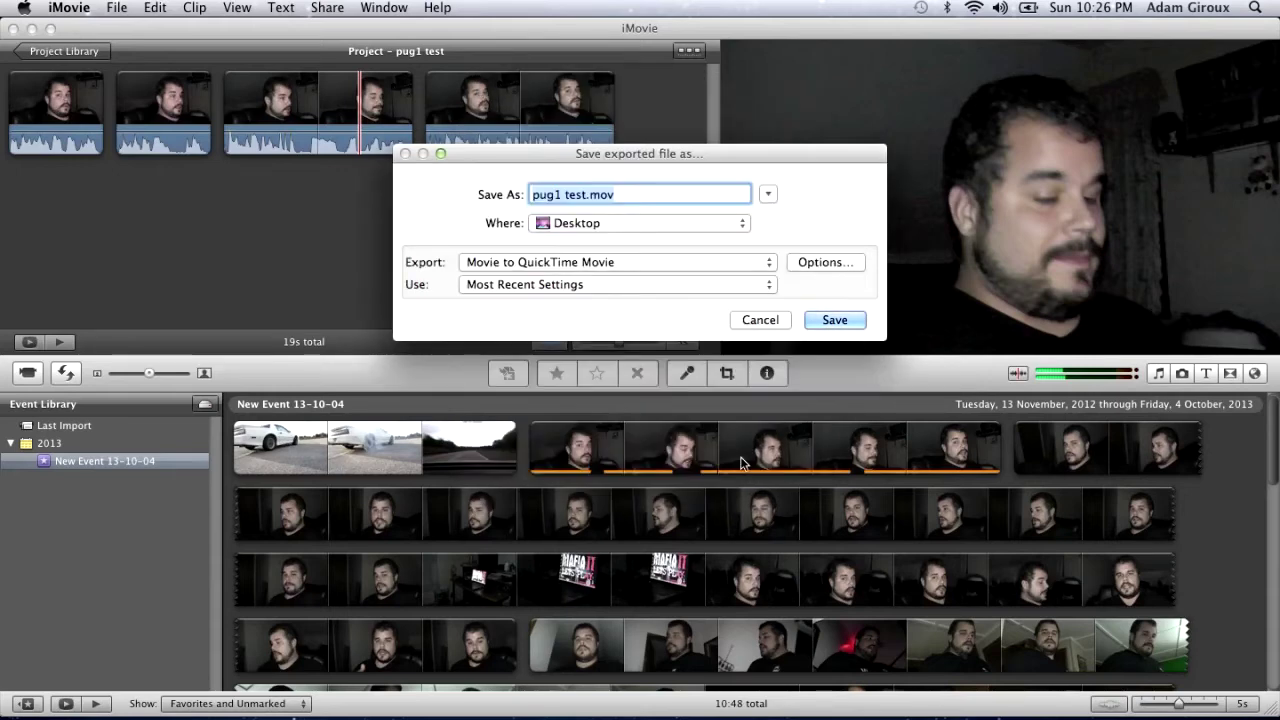
click(832, 320)
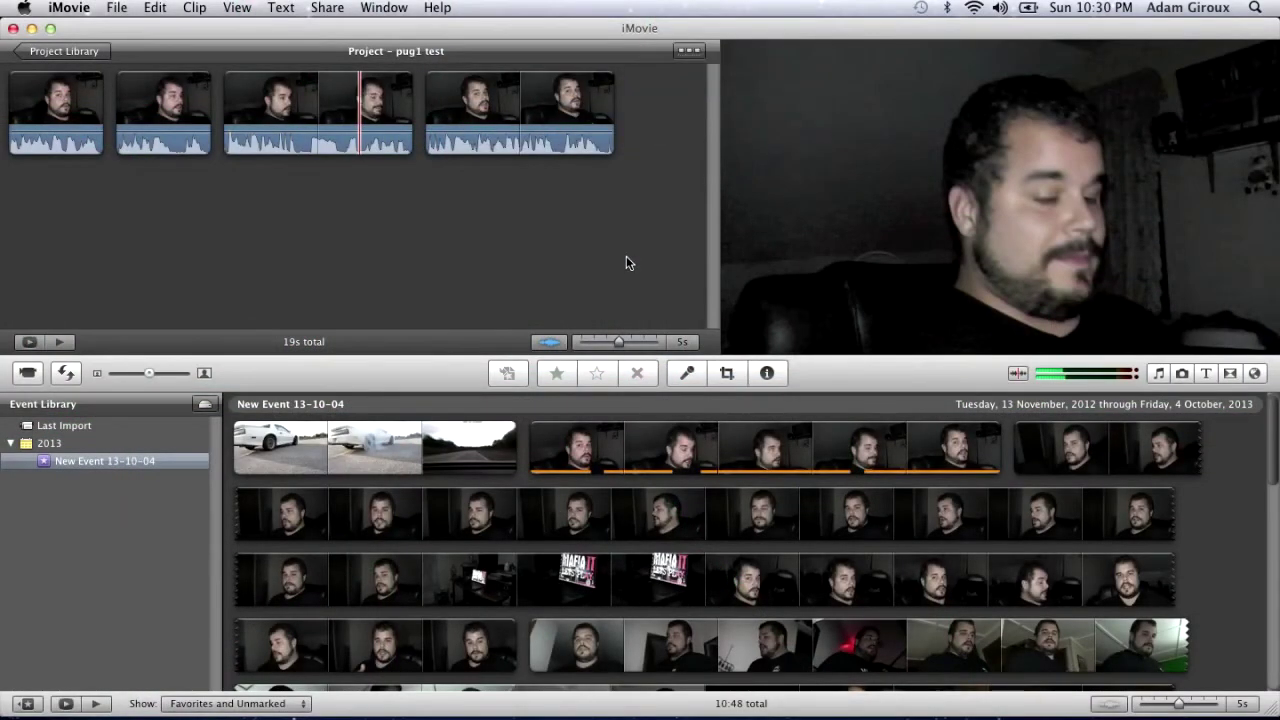
Step: Close the iMovie and Applications windows and open pug1 test.mov from the desktop
click(13, 30)
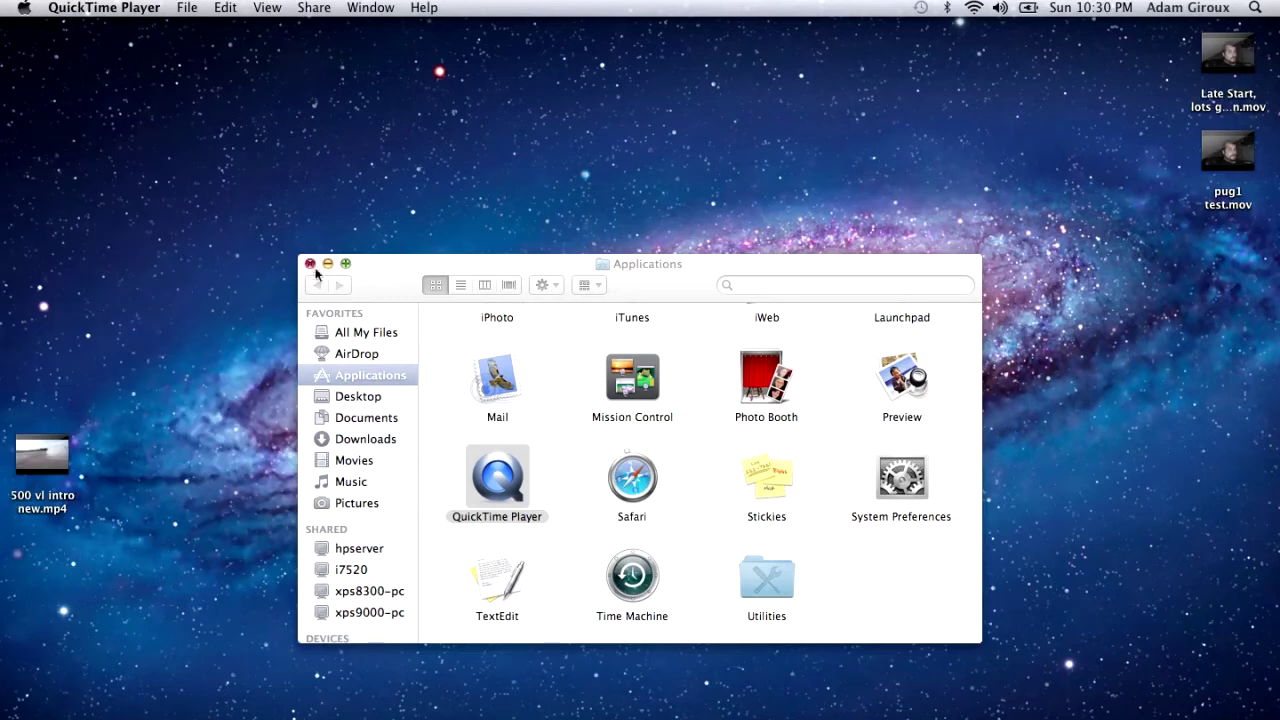
click(310, 264)
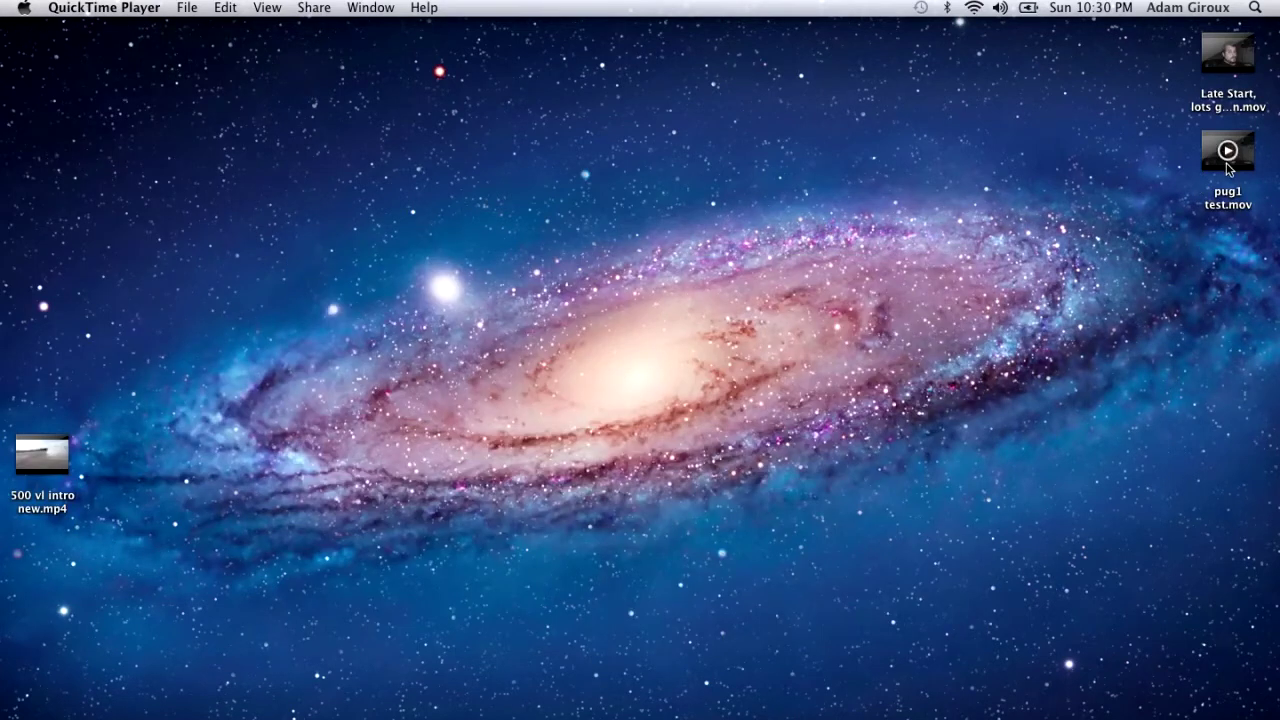
click(1229, 212)
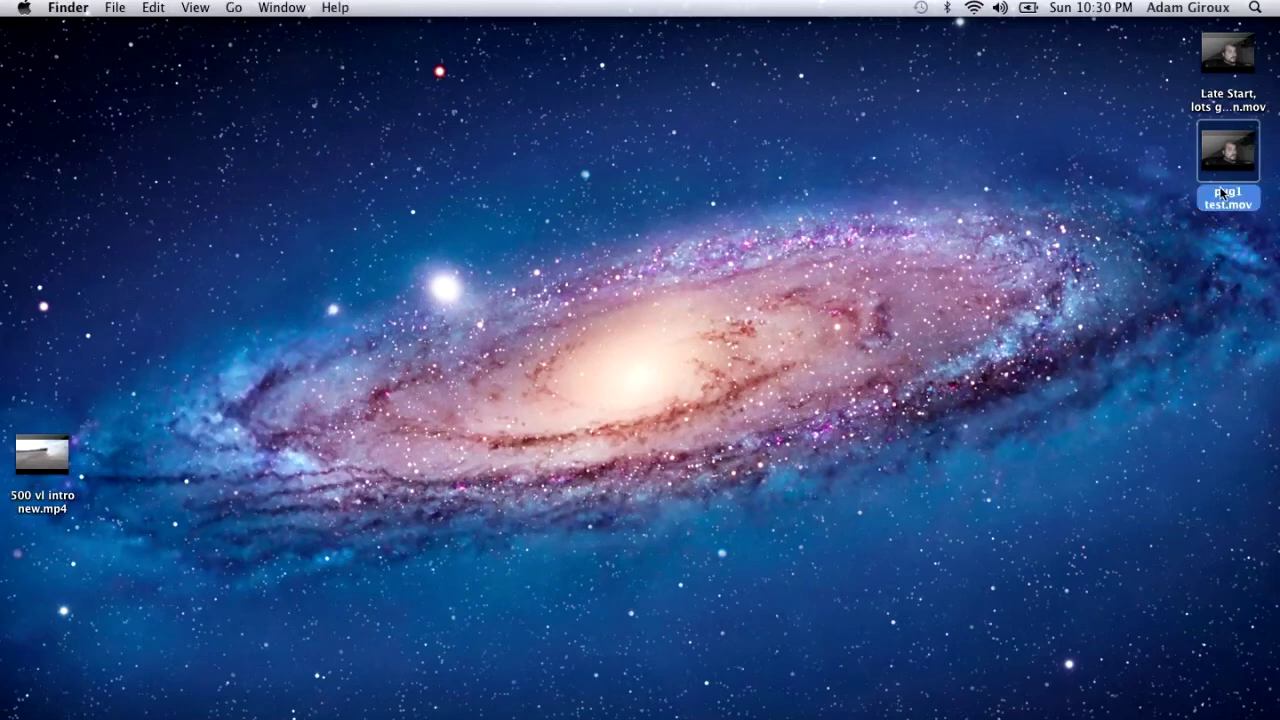
double_click(1222, 193)
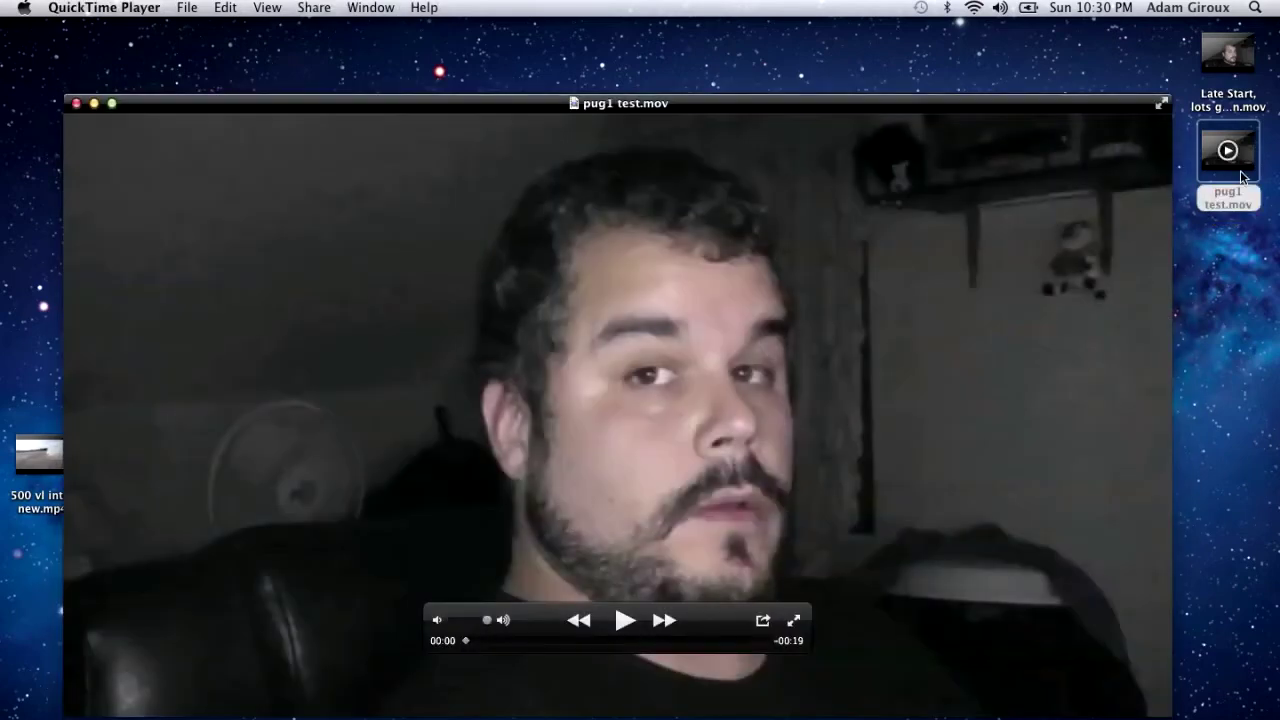
Step: Play pug1 test.mov briefly, pause it, and close the QuickTime window
click(627, 621)
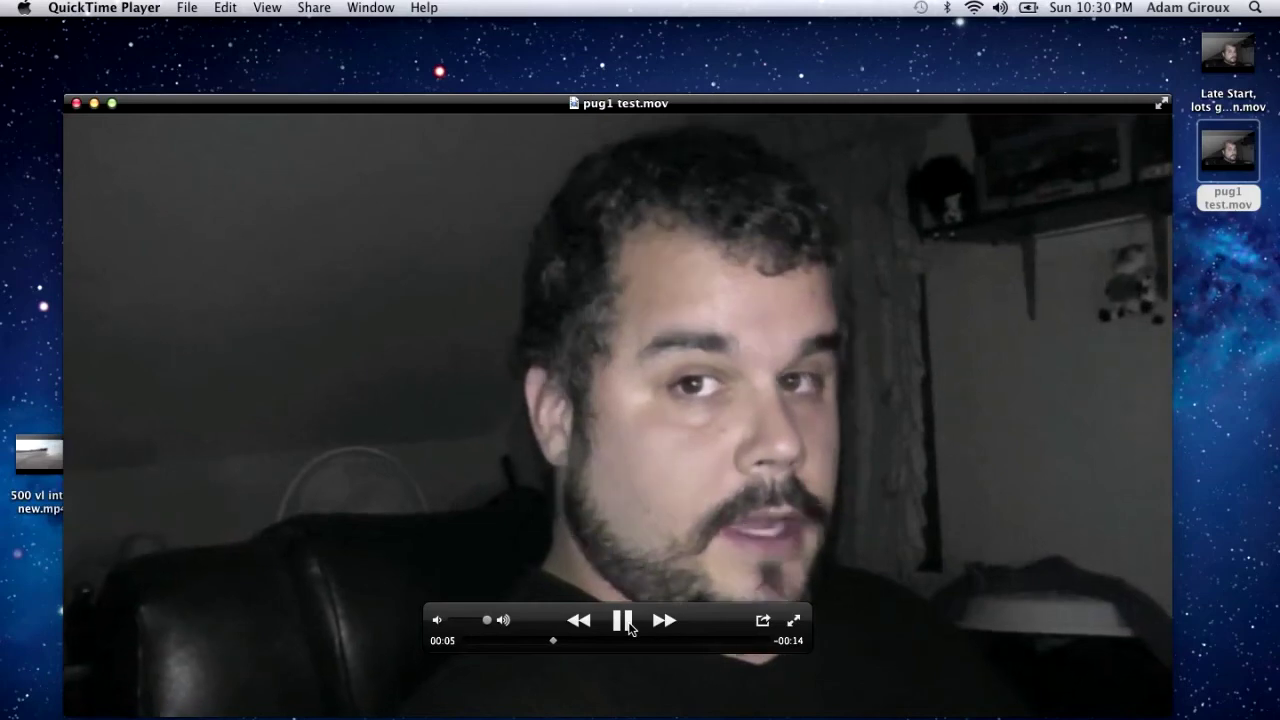
click(629, 627)
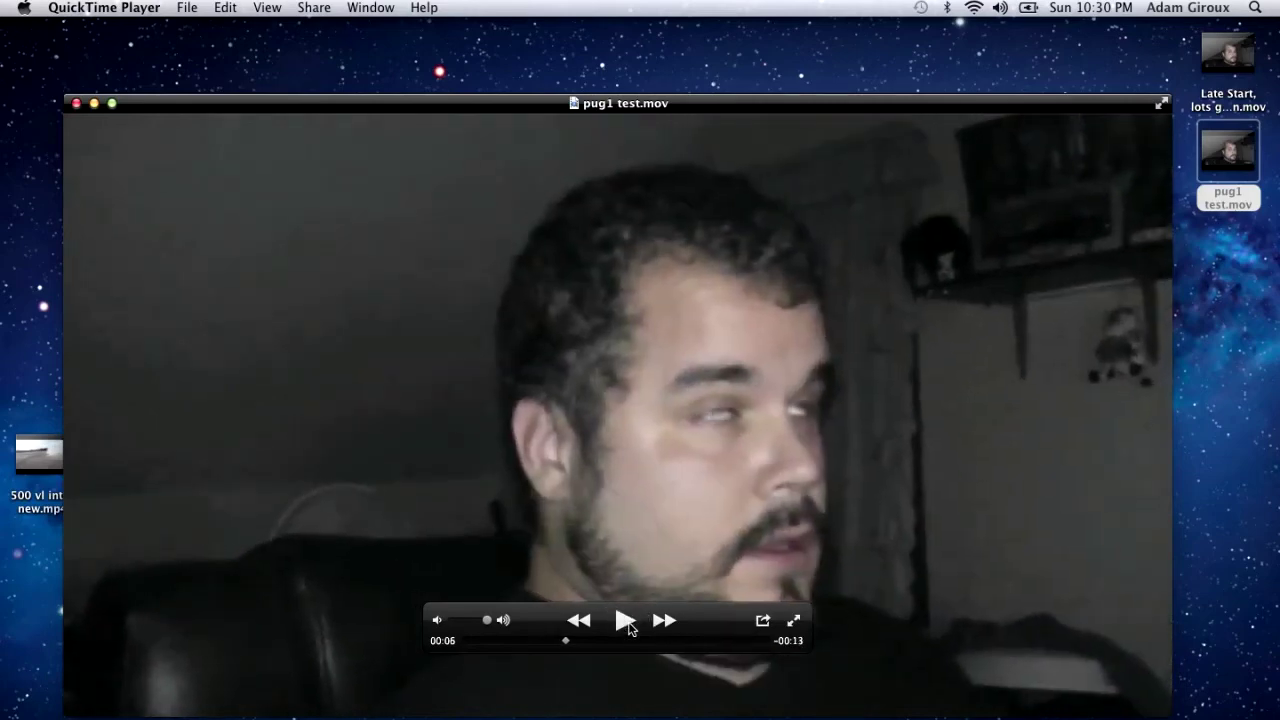
click(76, 103)
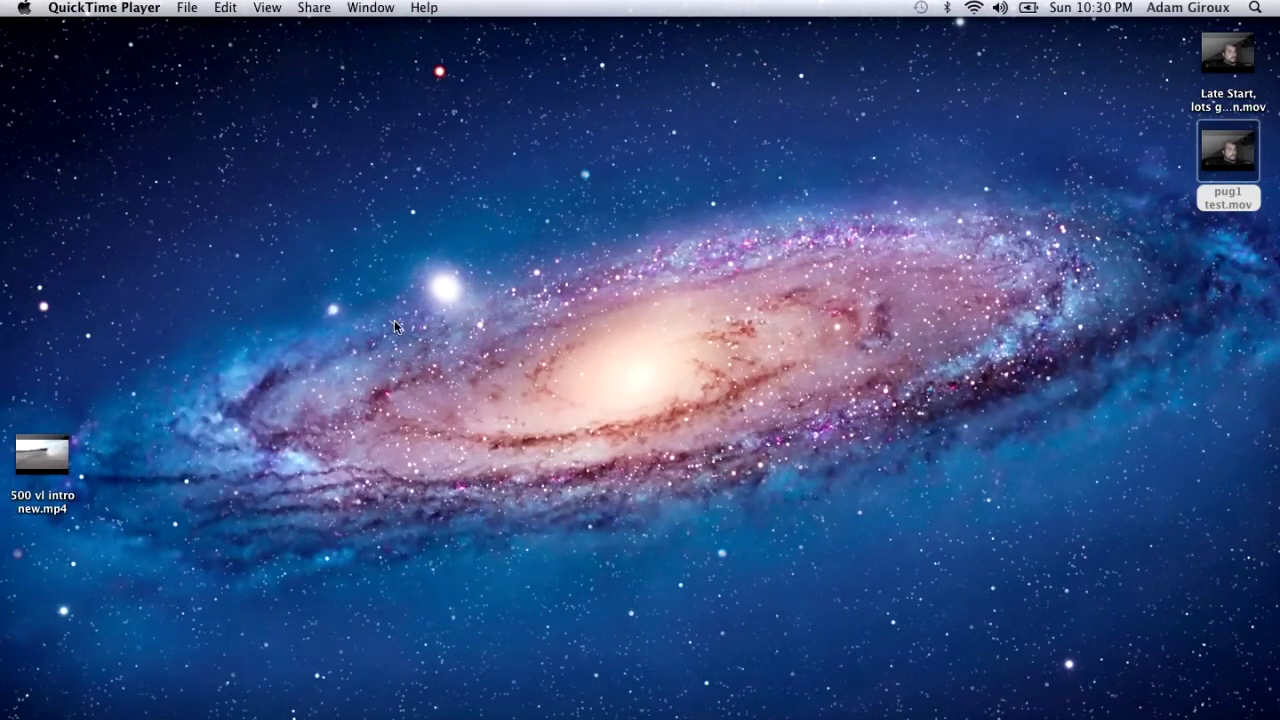
click(392, 712)
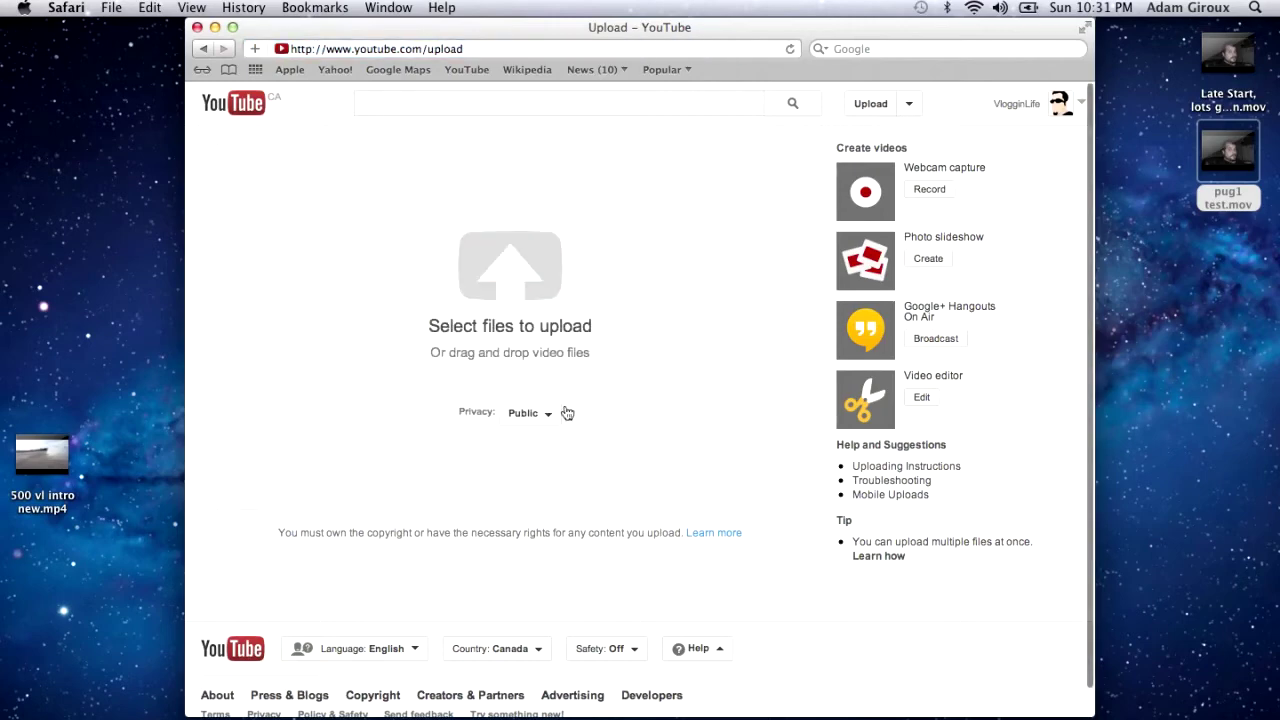
Step: Set YouTube upload privacy to Private and drop pug1 test.mov onto the upload area
click(540, 423)
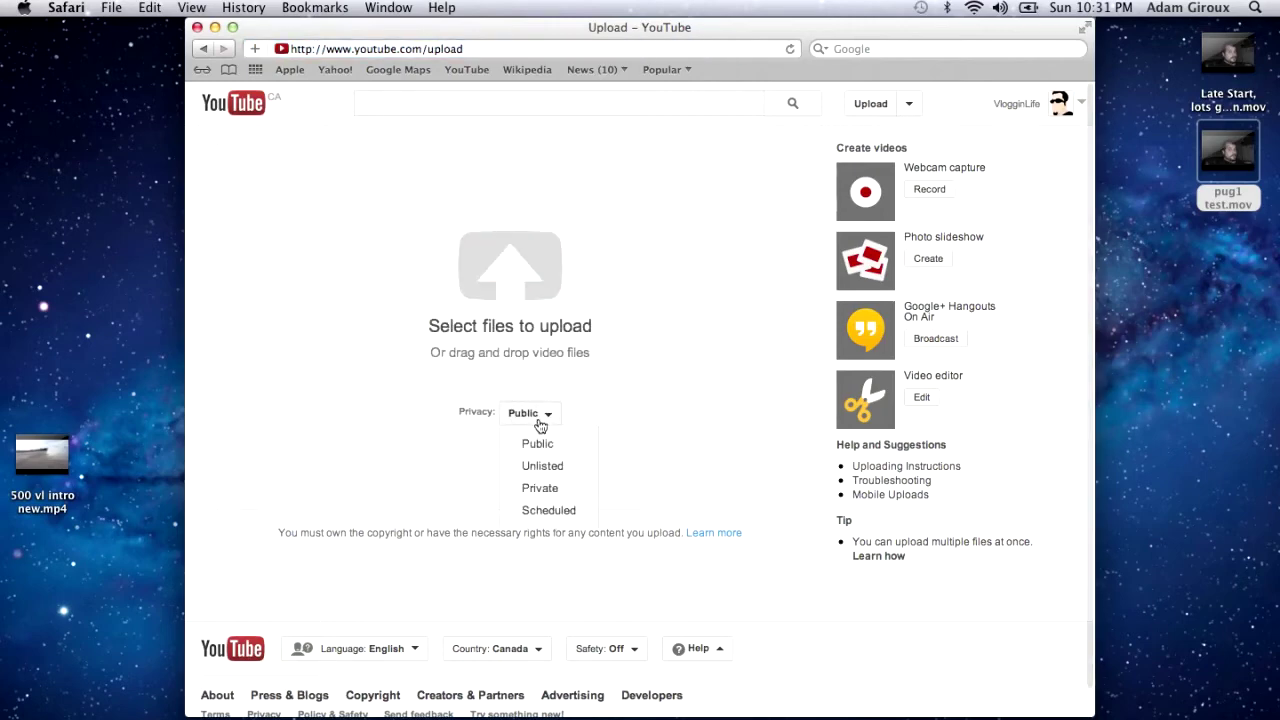
click(537, 488)
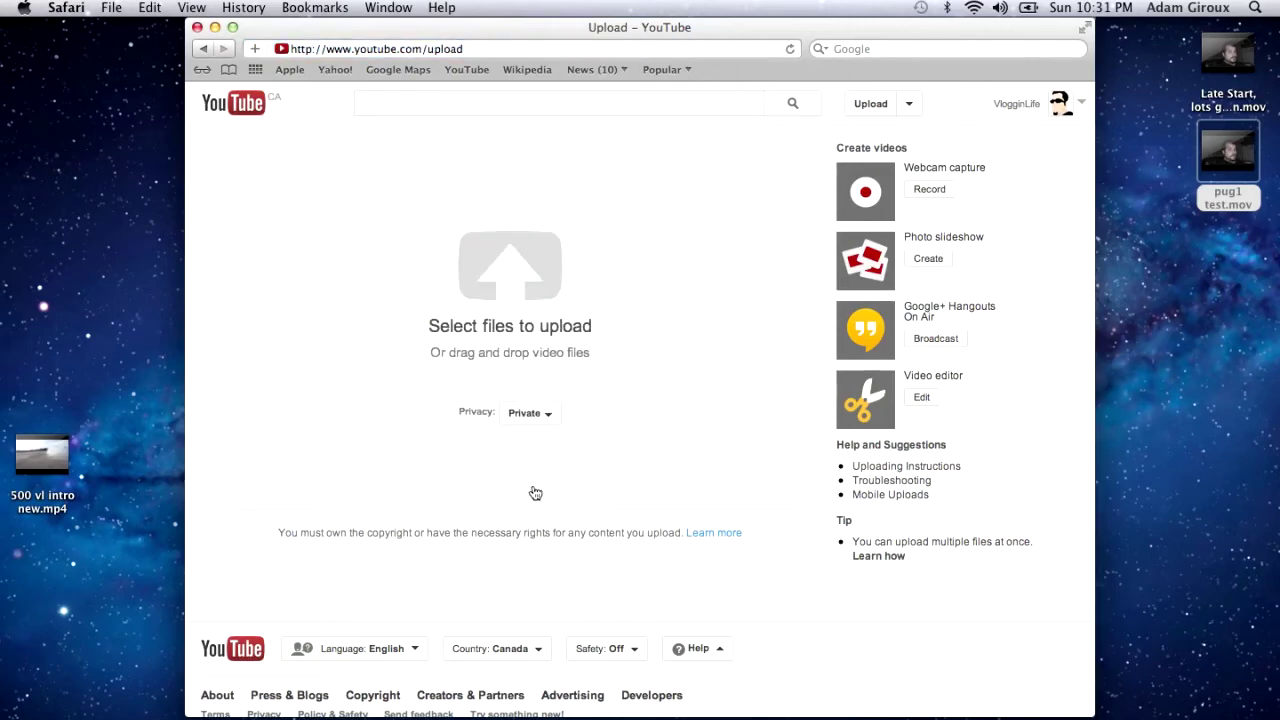
click(1255, 140)
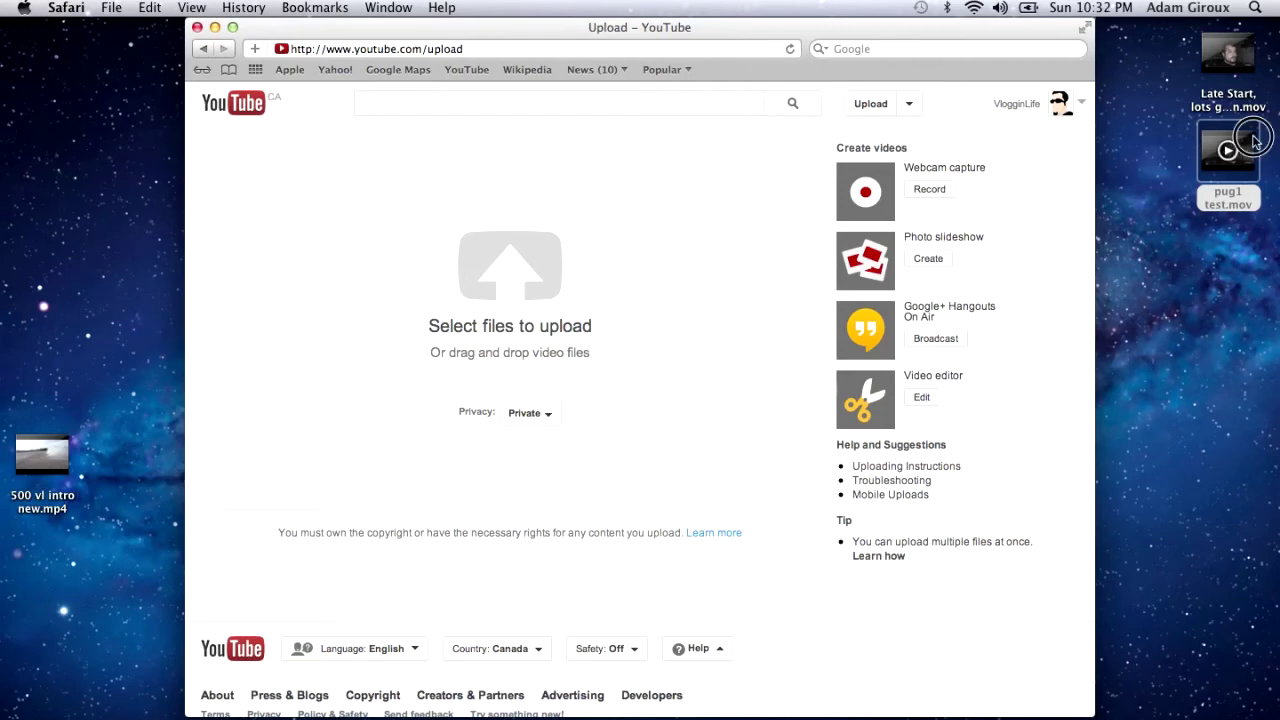
drag(1255, 140, 546, 250)
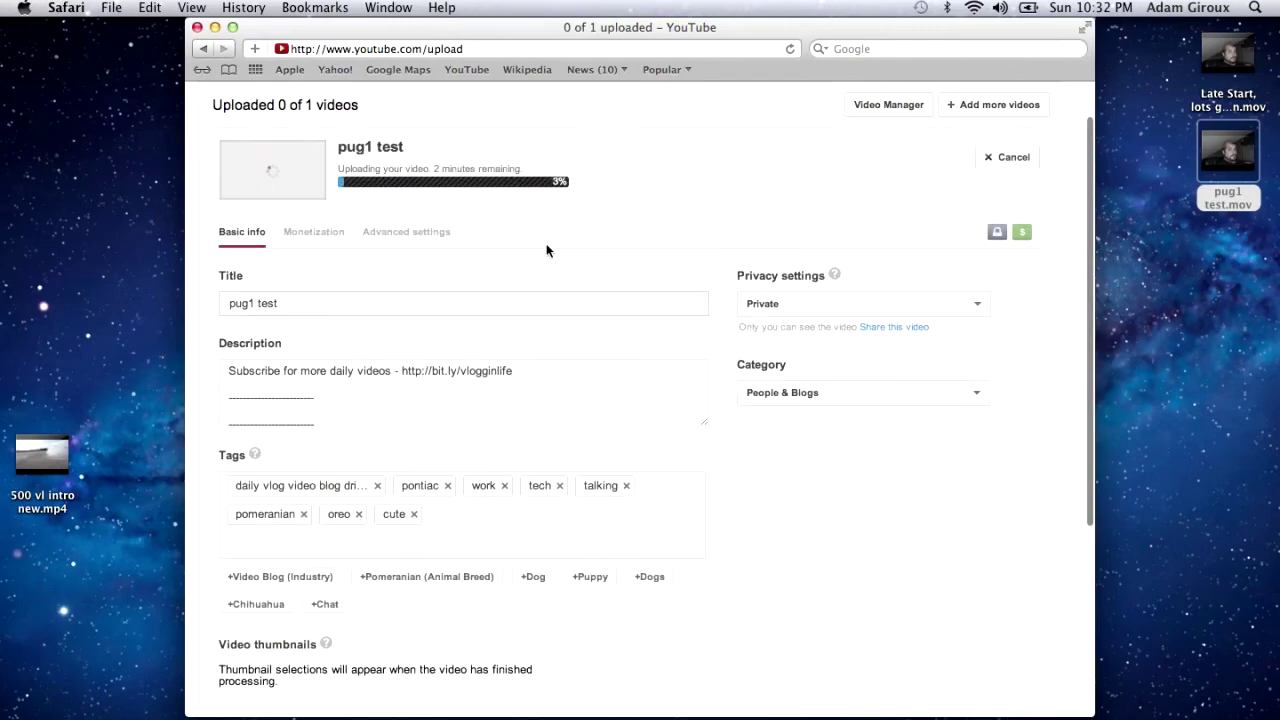
scroll(546, 250, up, 2)
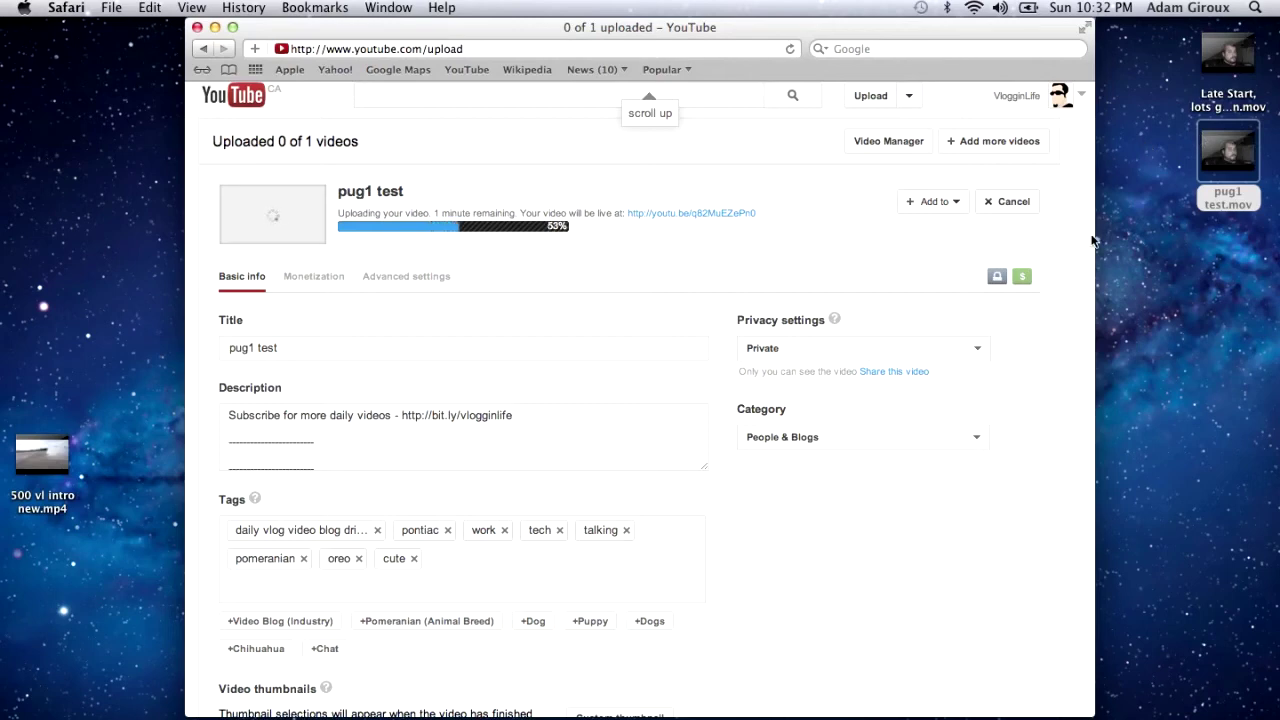
Step: Check pug1 test.mov's file size in its Get Info window, then close it
right_click(1215, 130)
key(super+i)
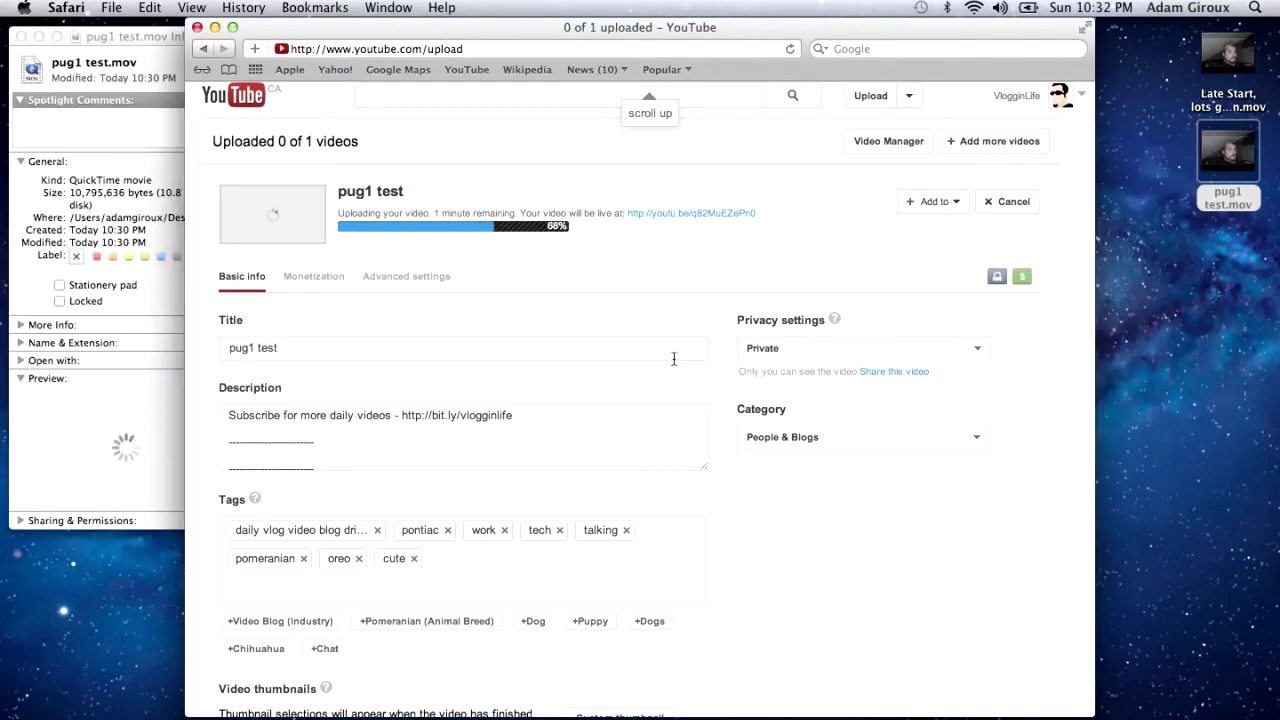
drag(137, 36, 748, 56)
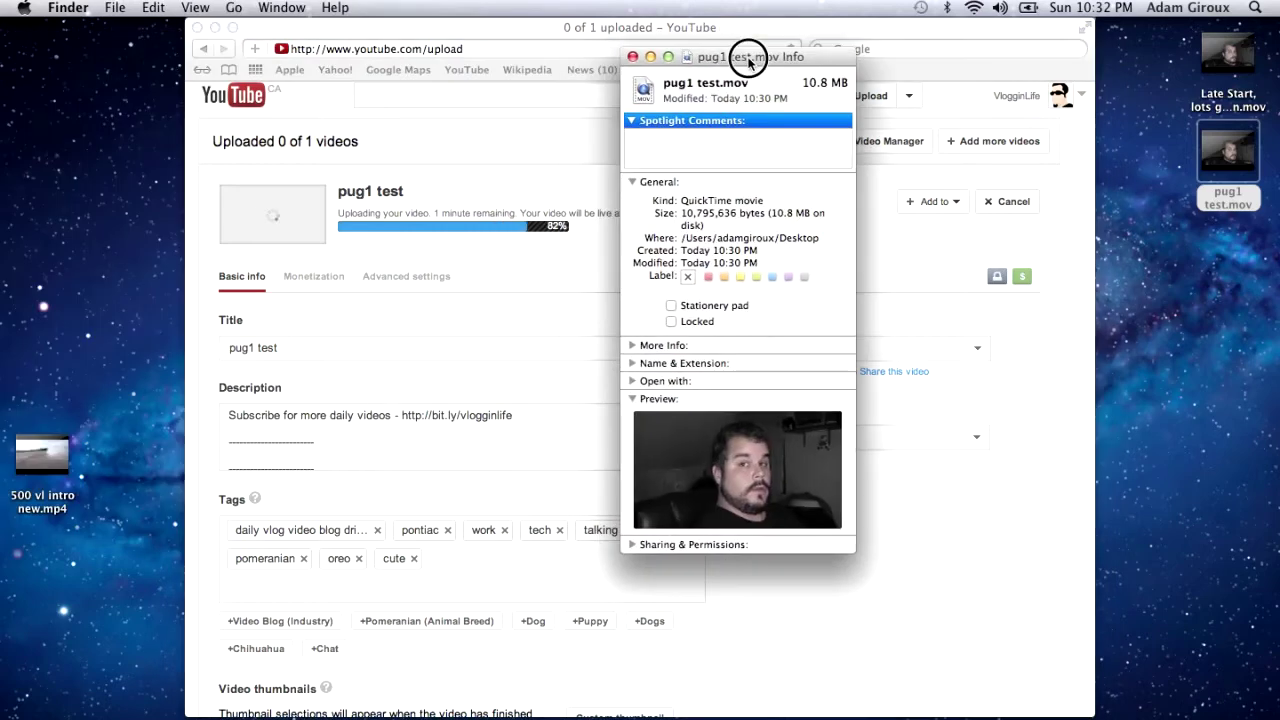
click(632, 56)
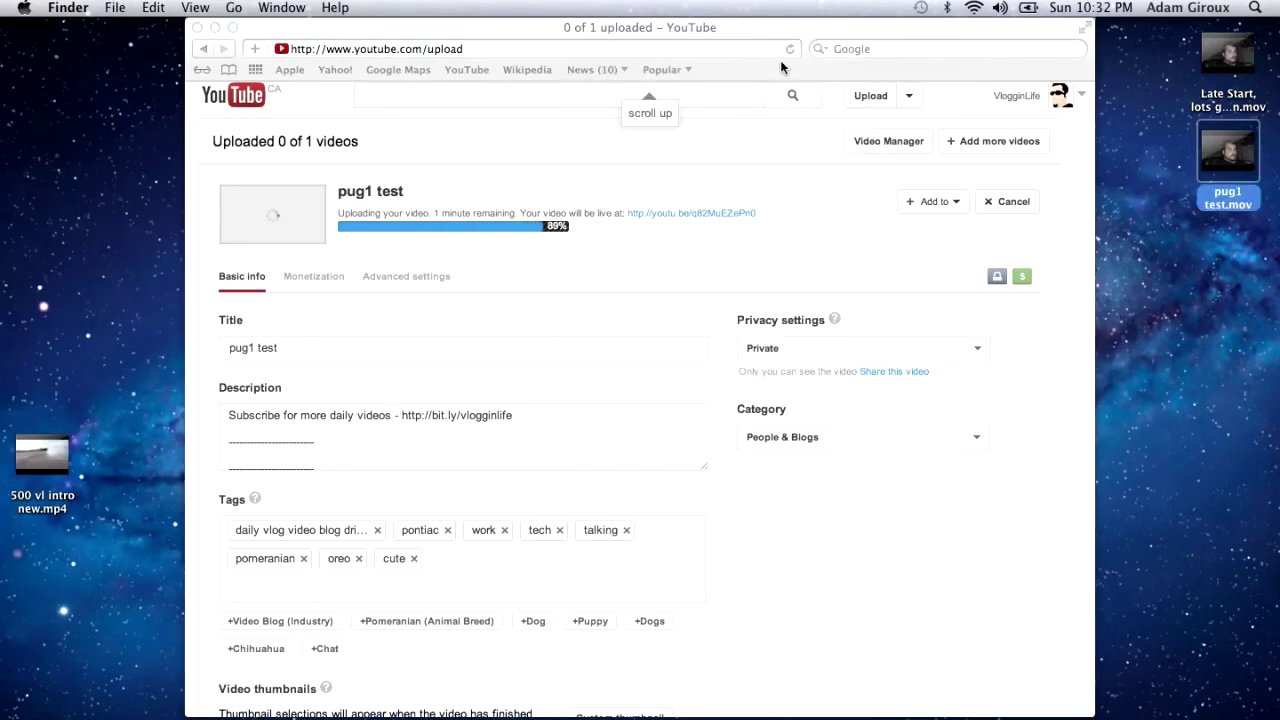